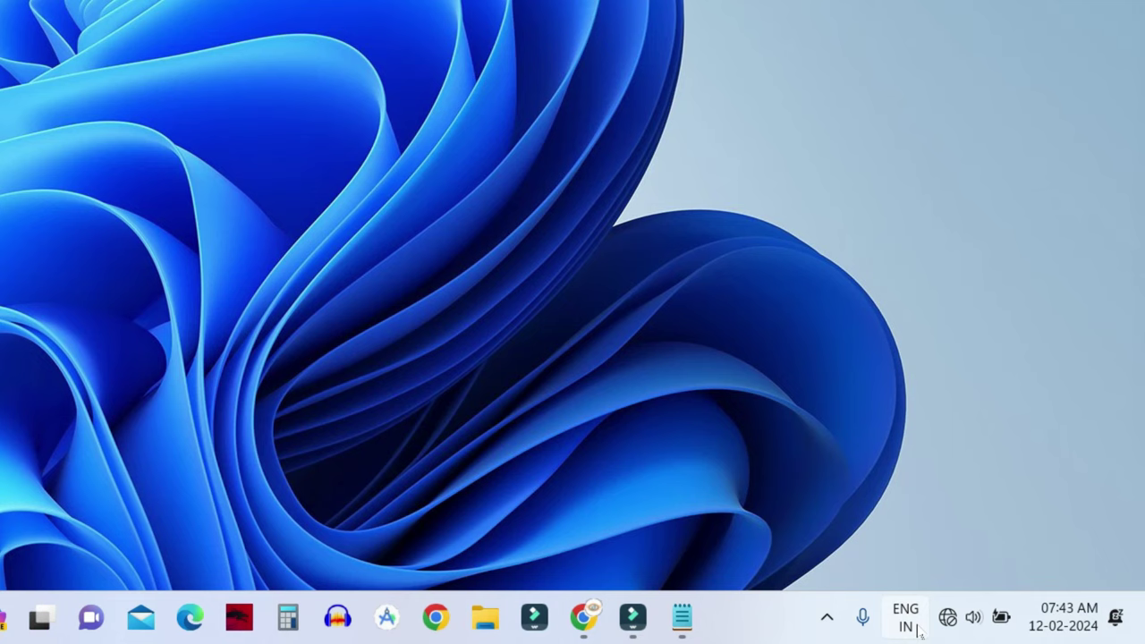
Check Quick Settings for a Wi-Fi toggle, then launch Command Prompt as administrator via cmd search
click(950, 629)
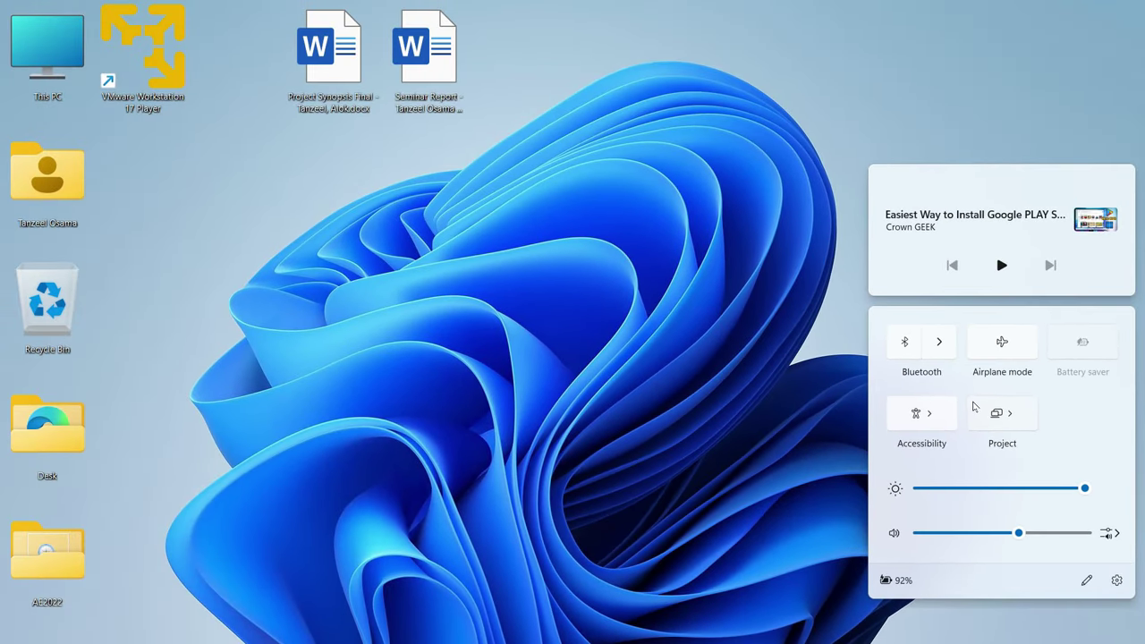
click(586, 348)
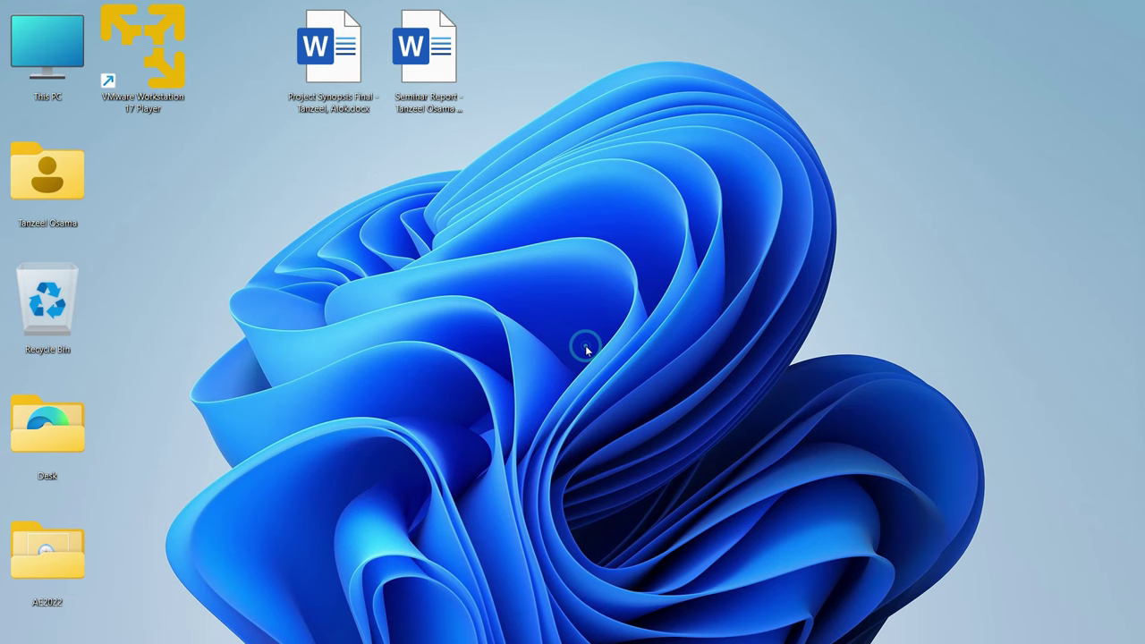
key(super)
text(cmd)
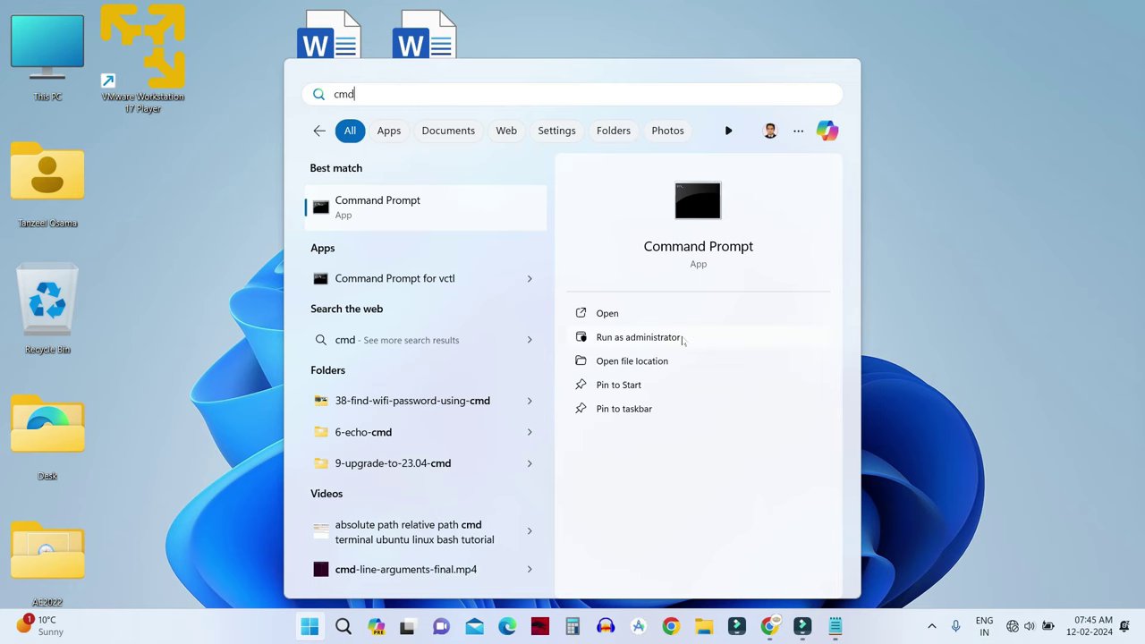
click(683, 339)
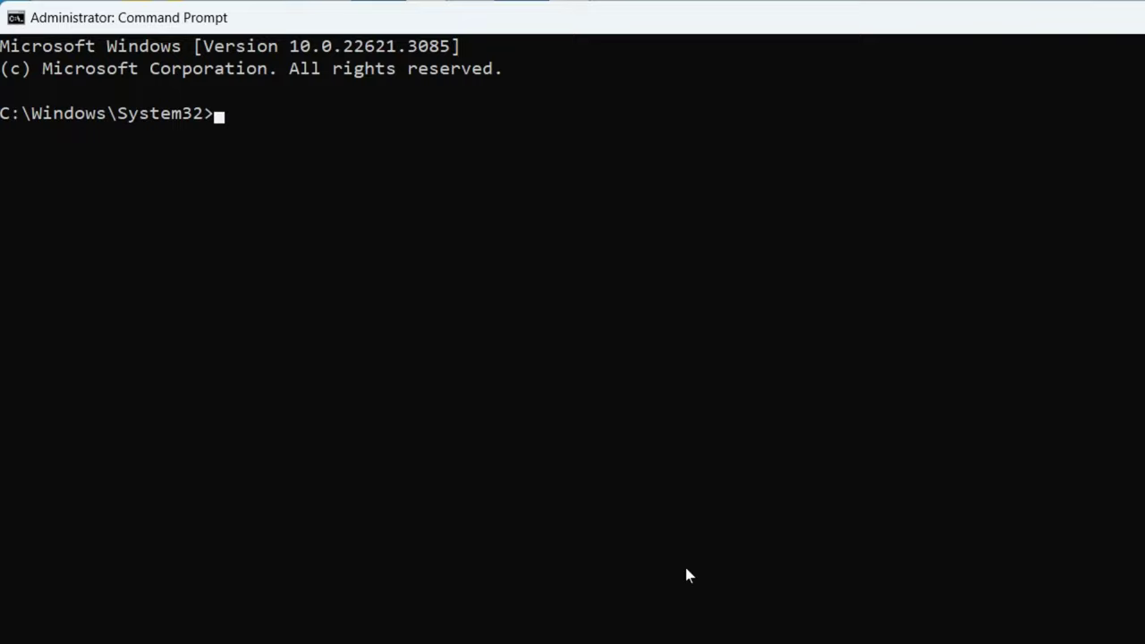
Run 'netsh winsock reset' at the elevated prompt
text(netsh winsock)
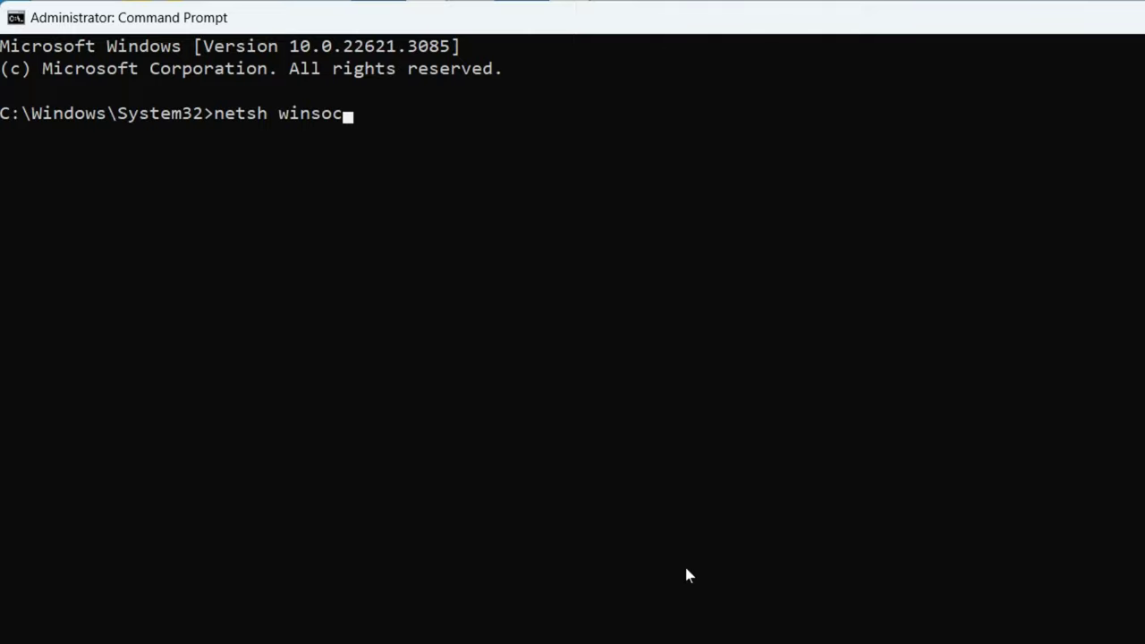
text( reset)
key(Return)
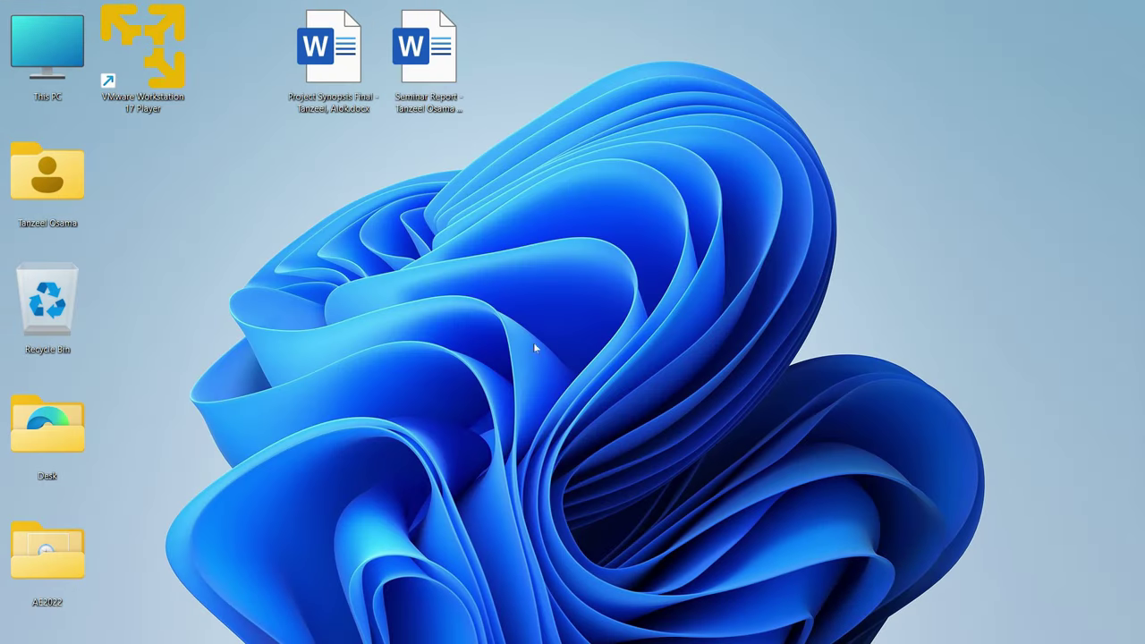
Restart the PC from the Start button's quick menu
mouse_move(340, 641)
right_click(310, 630)
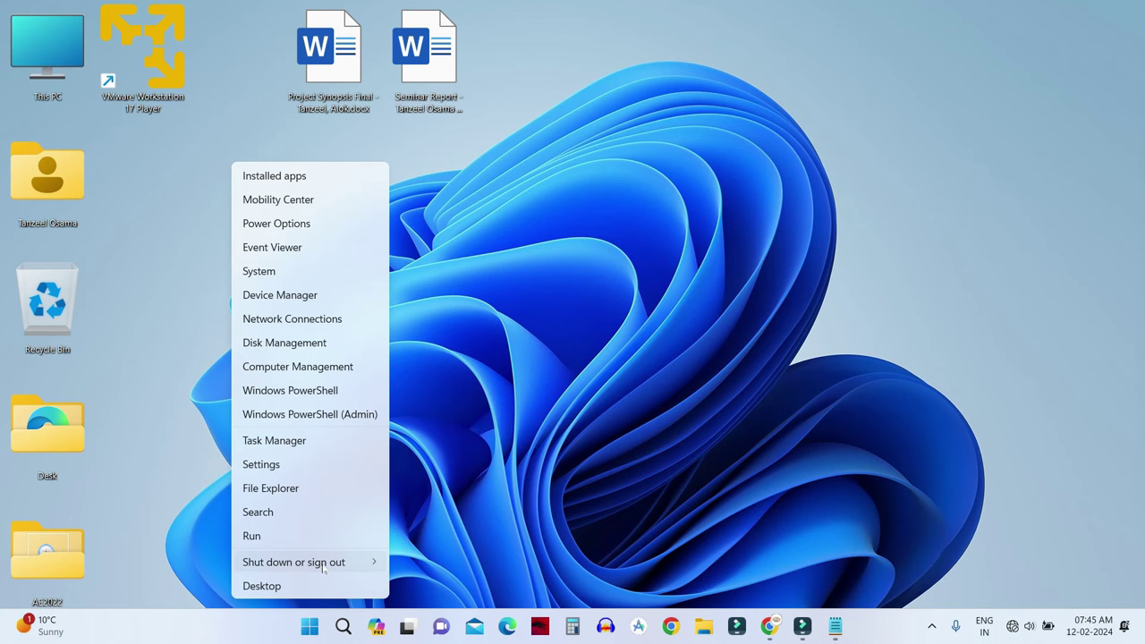
mouse_move(367, 562)
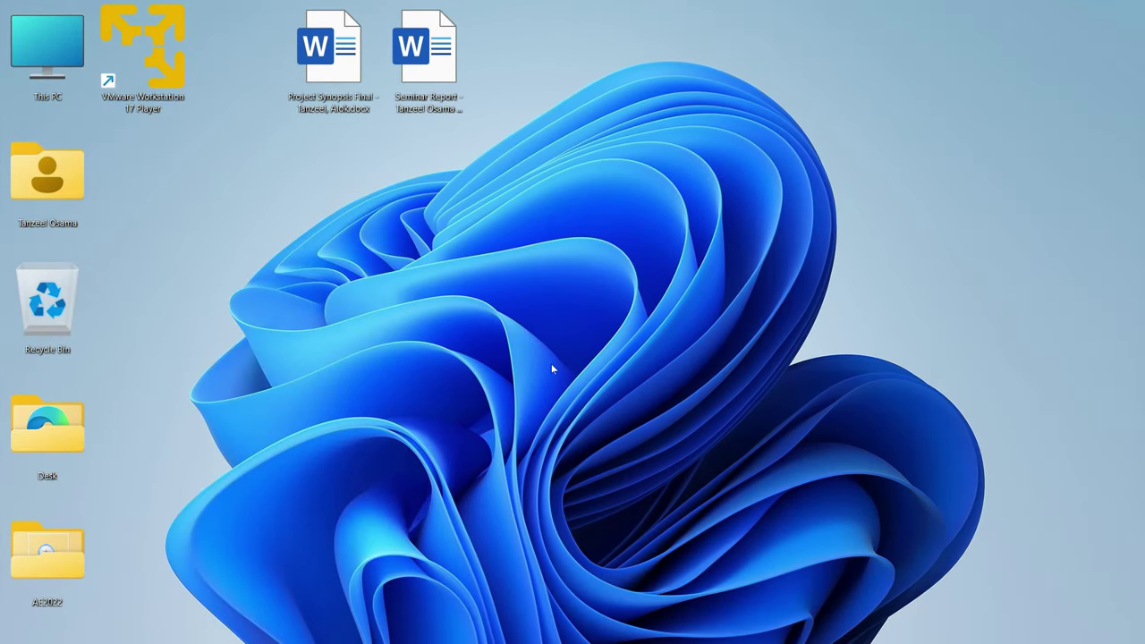
After reboot, confirm Quick Settings still lacks Wi-Fi, then search Start for cmd
mouse_move(985, 629)
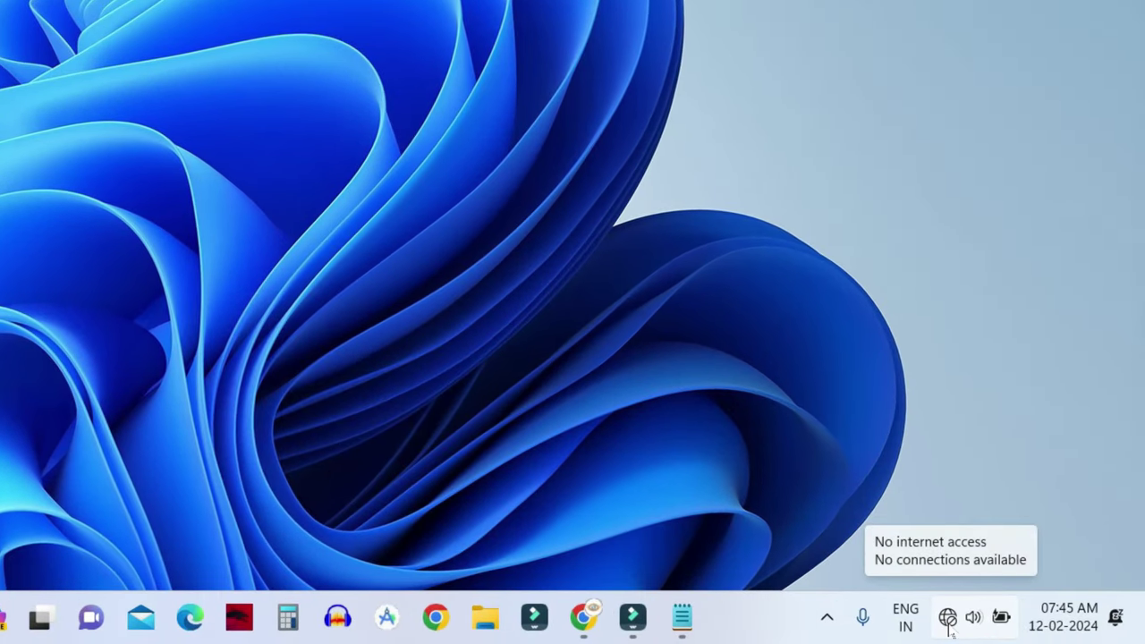
click(984, 628)
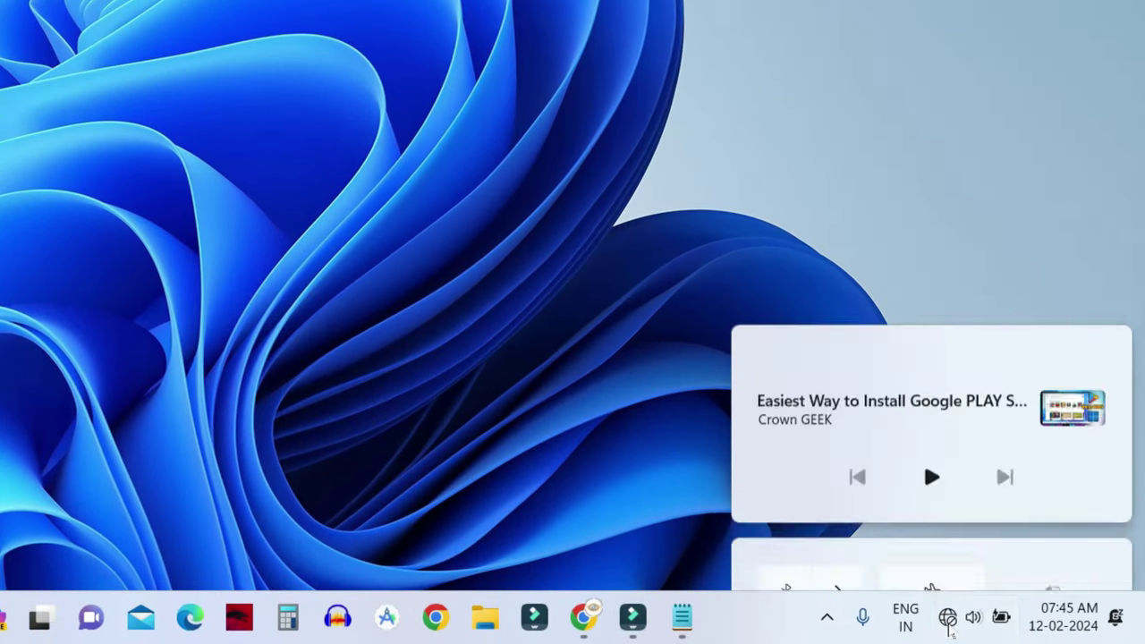
click(590, 542)
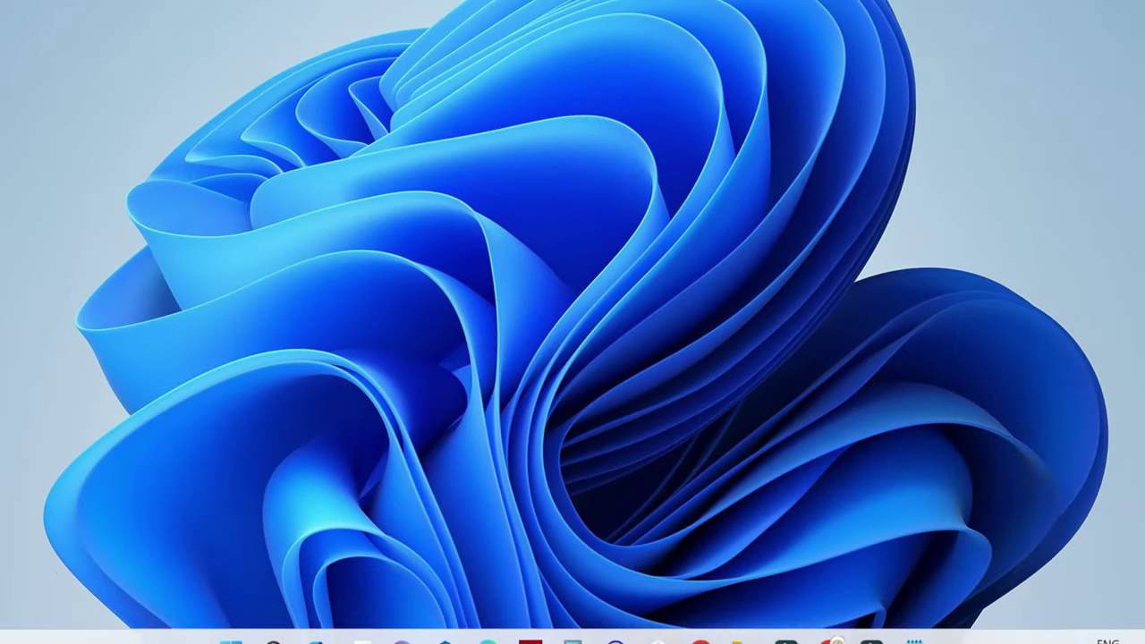
click(234, 623)
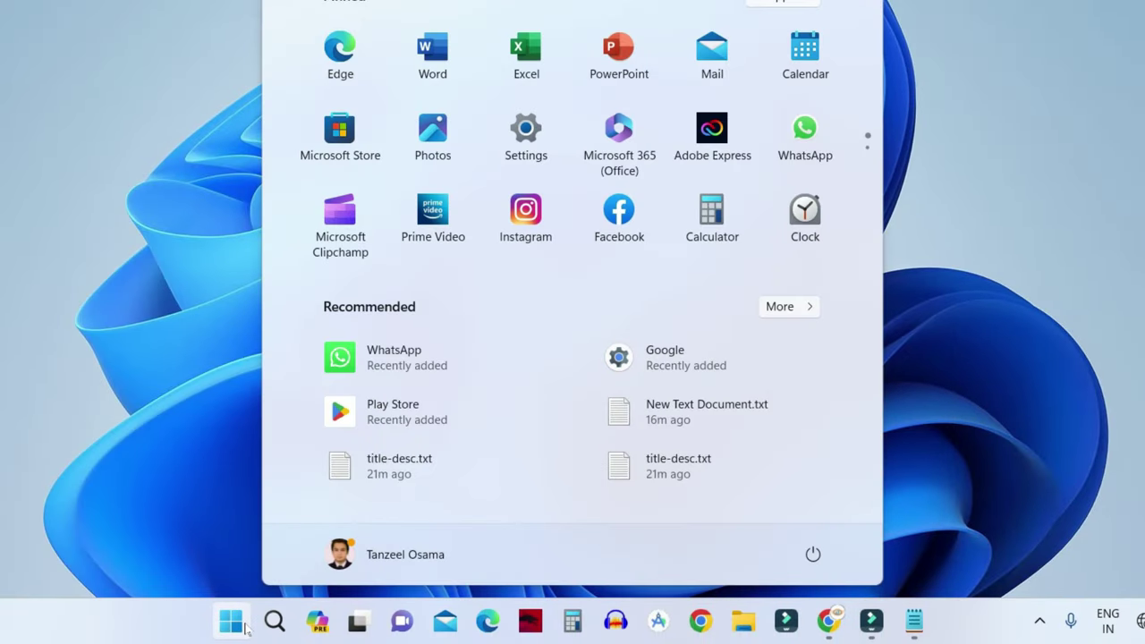
text(cmd)
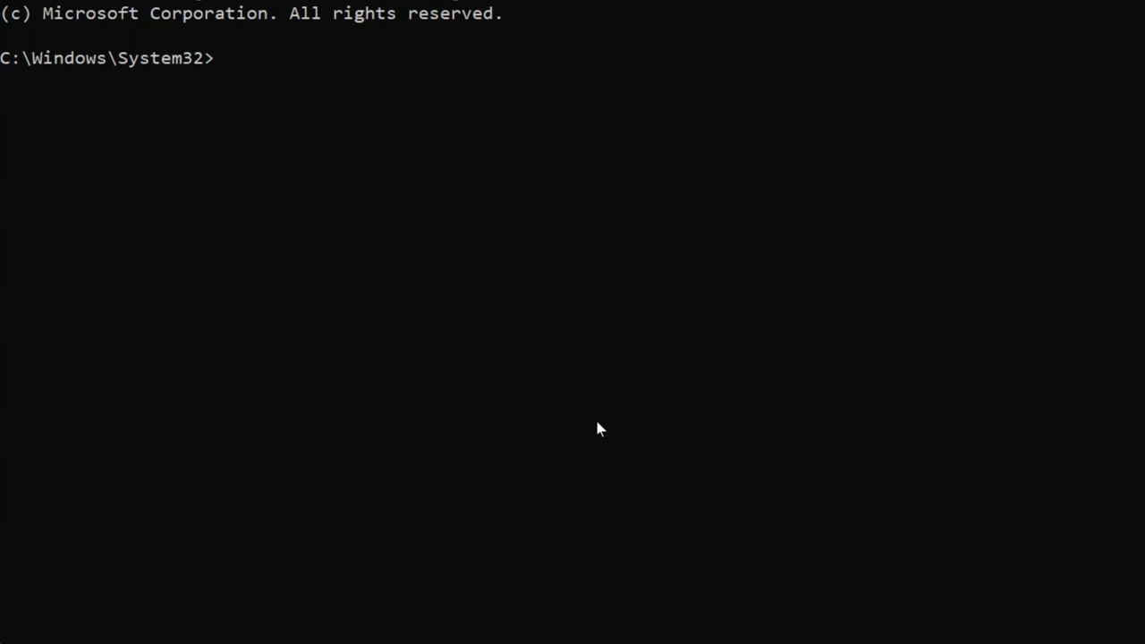
Run 'netcfg -d' twice to remove all network bindings and WAN Miniport devices
text(netcfg -d)
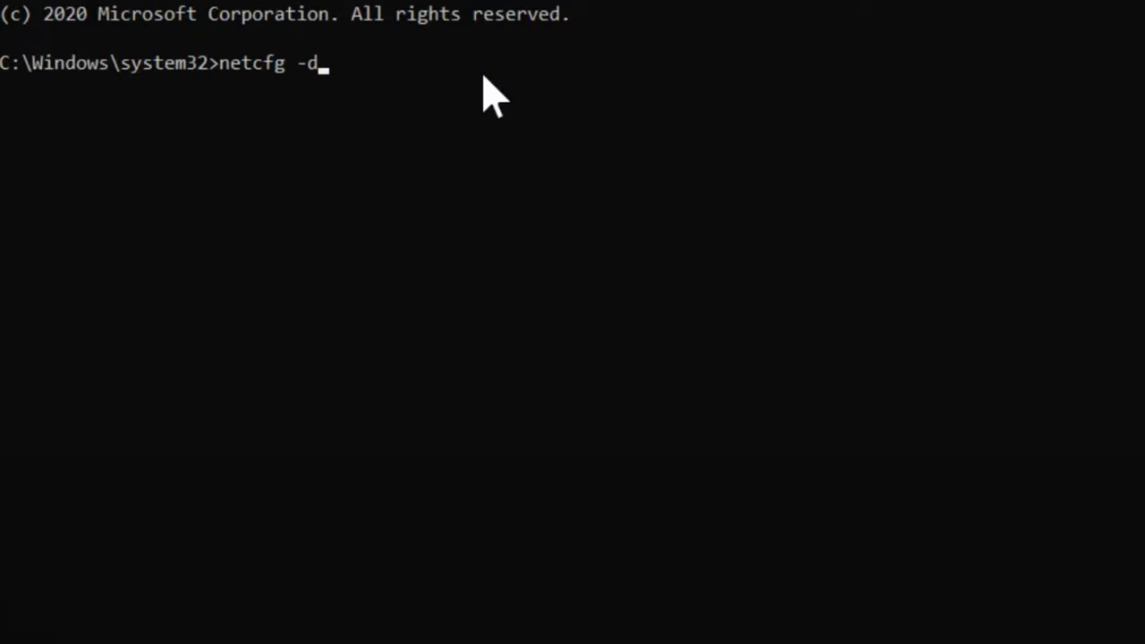
key(Return)
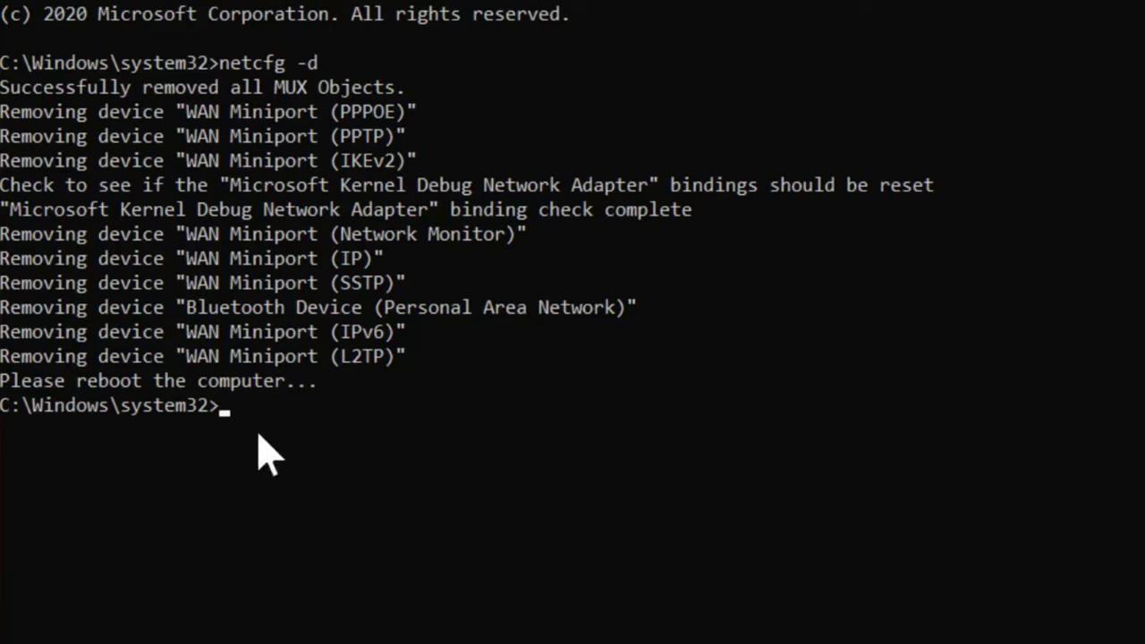
key(Up)
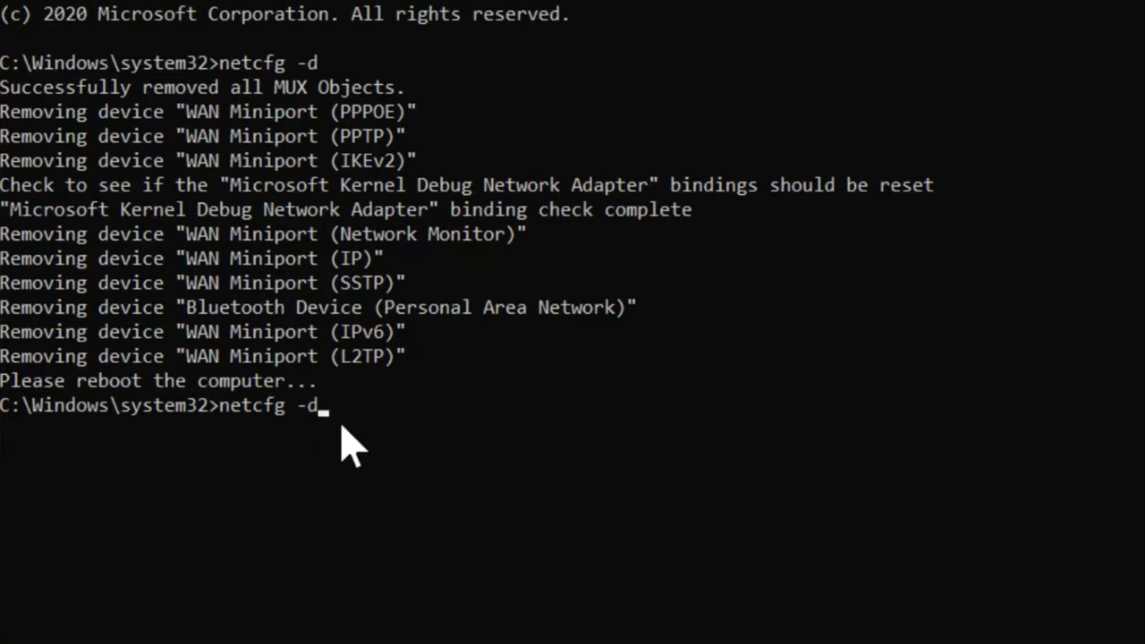
key(Return)
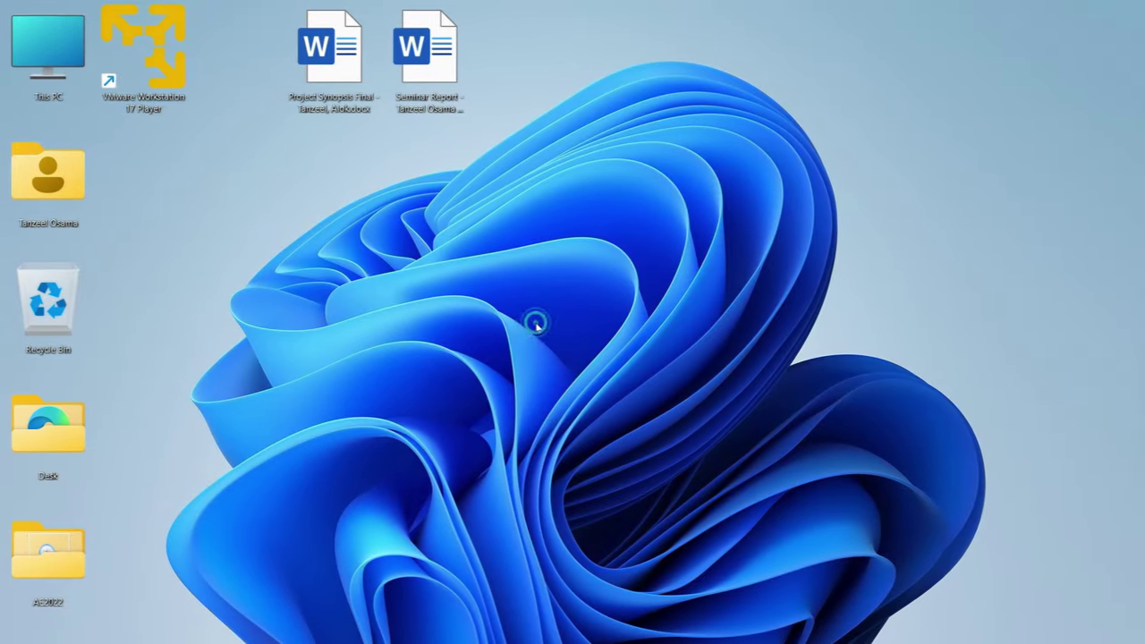
Search 'dev' from Start and open Device Manager to view the Intel Wi-Fi 6 AX201 adapter
click(309, 629)
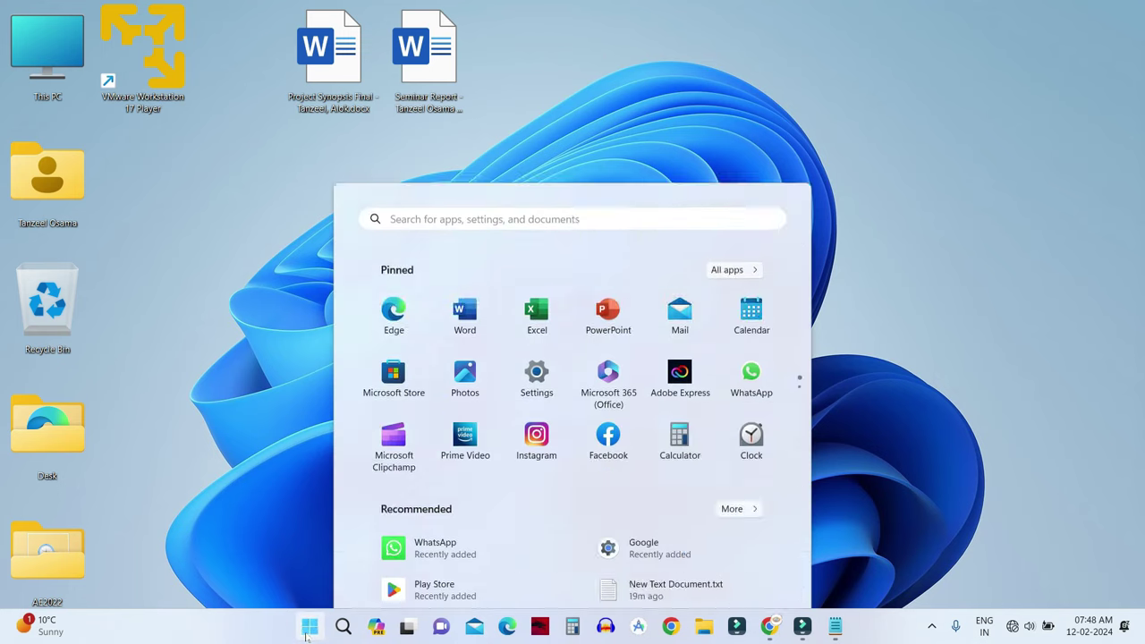
text(d)
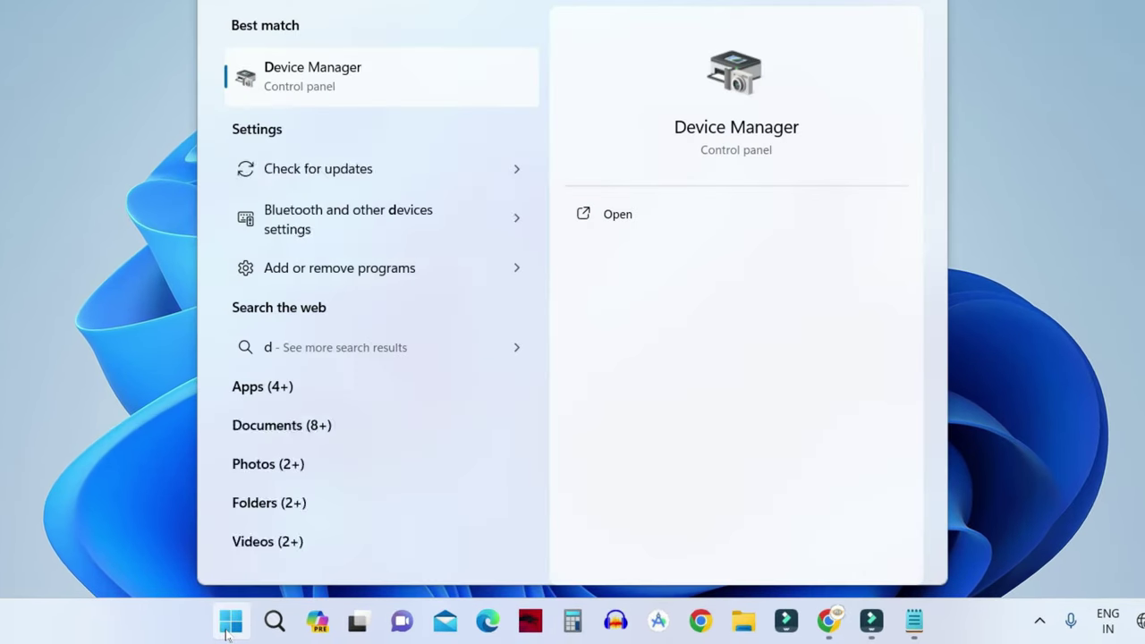
text(ev)
click(716, 128)
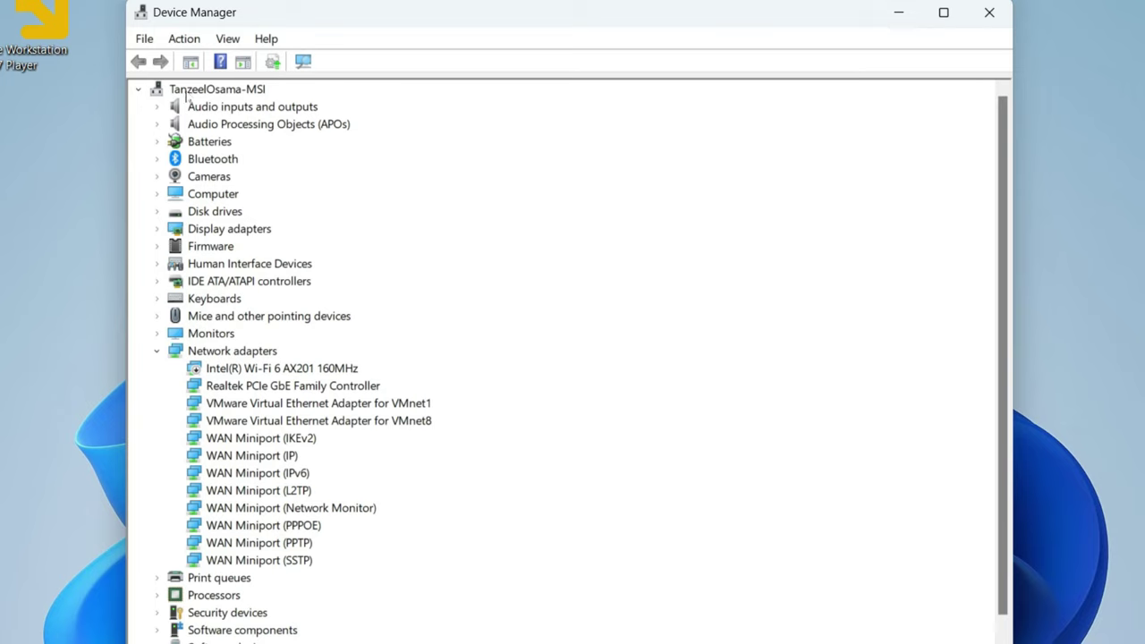
Run Scan for hardware changes on the computer node in Device Manager
right_click(223, 93)
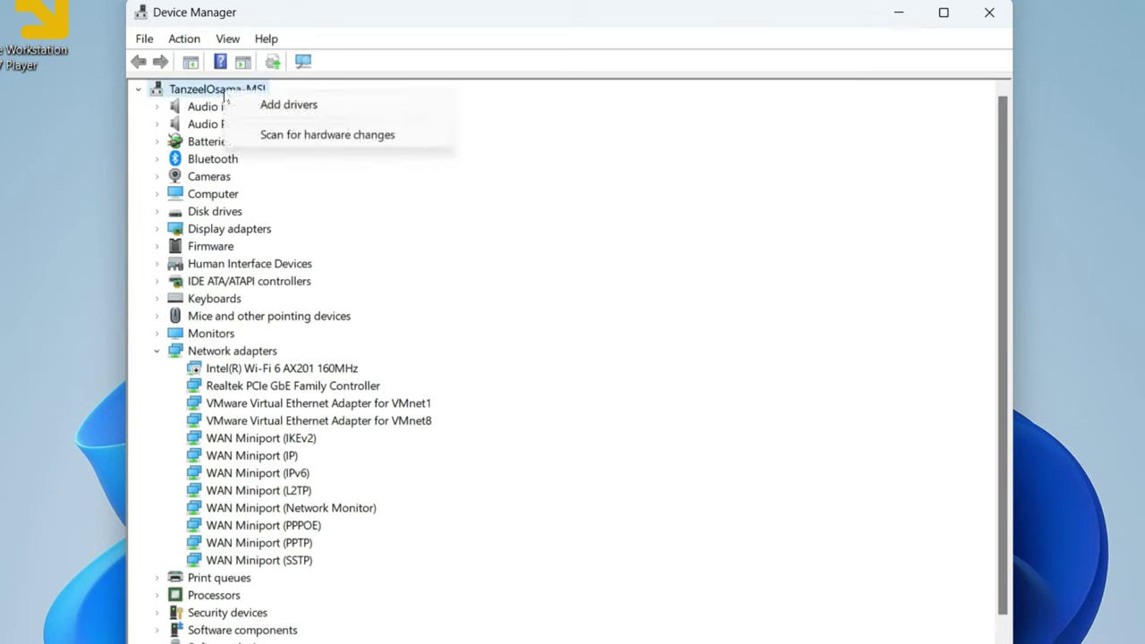
click(306, 143)
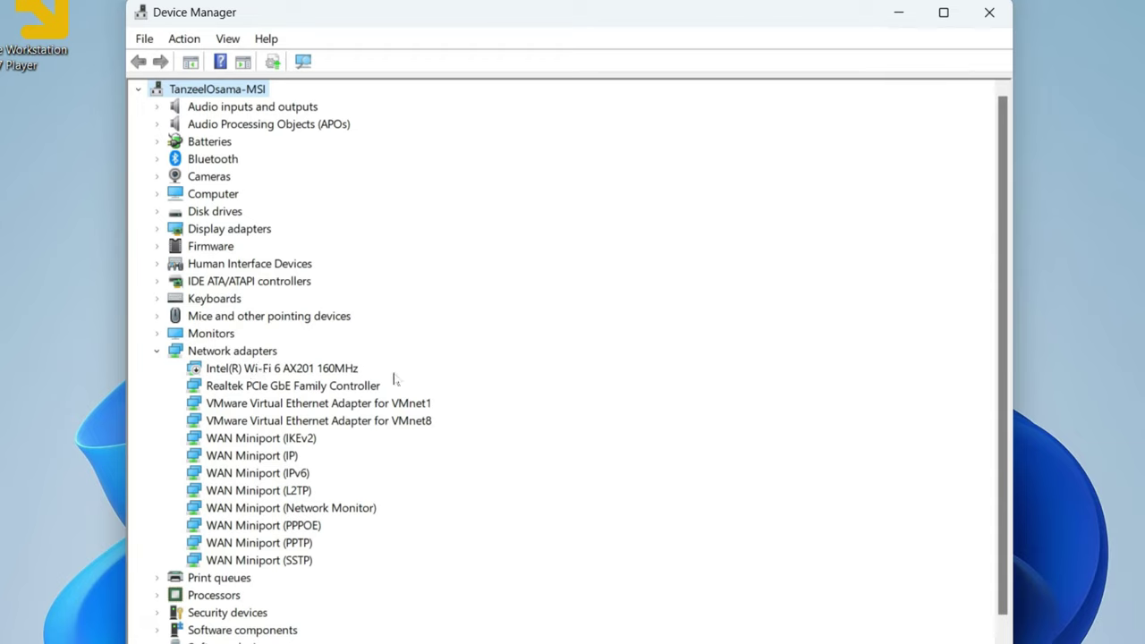
Search automatically for a newer Intel Wi-Fi 6 AX201 driver and close the 'best driver installed' result
right_click(286, 370)
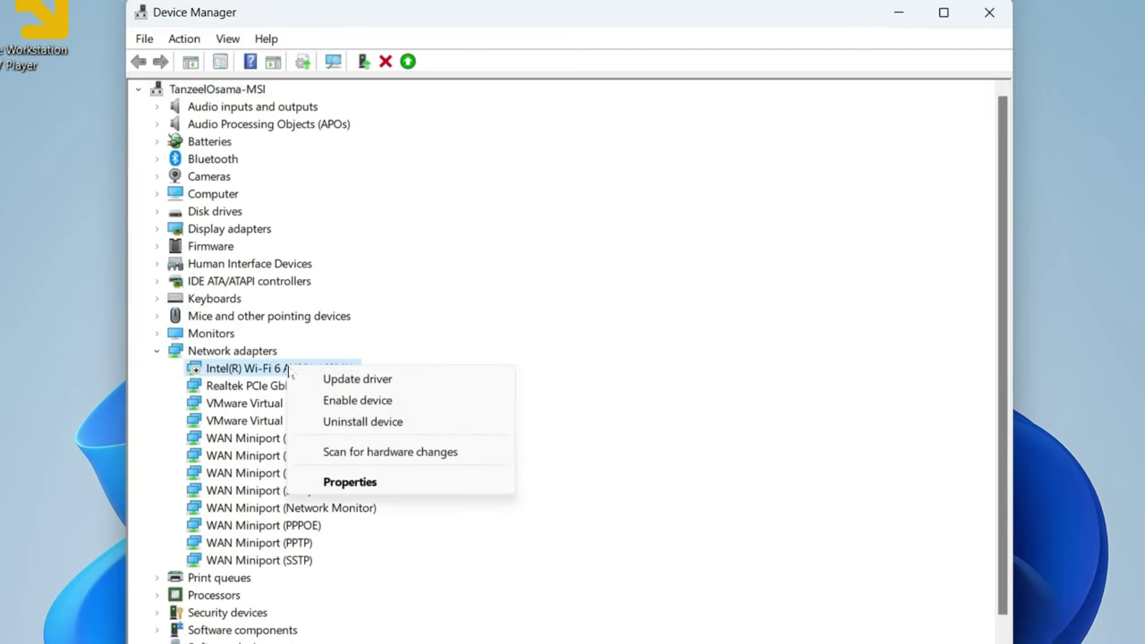
click(402, 379)
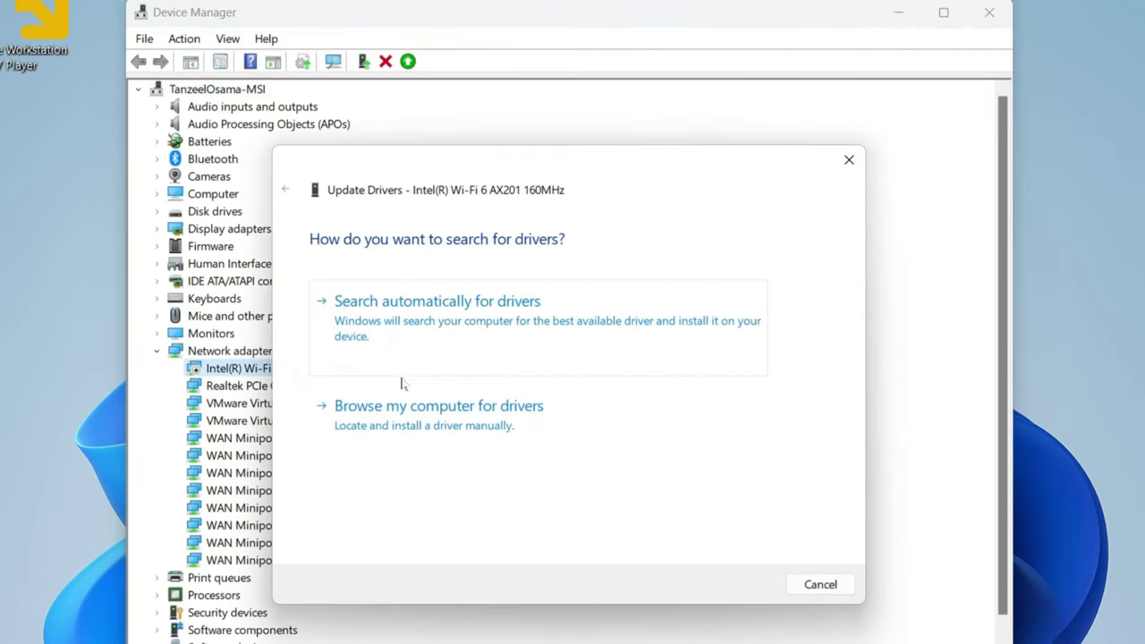
click(640, 359)
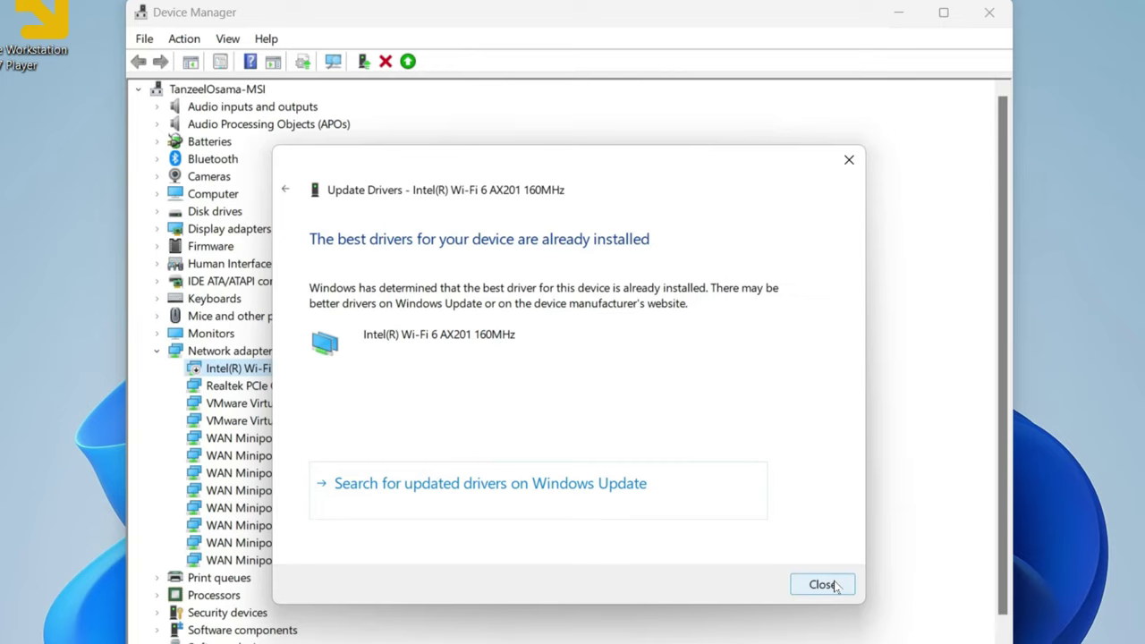
click(822, 584)
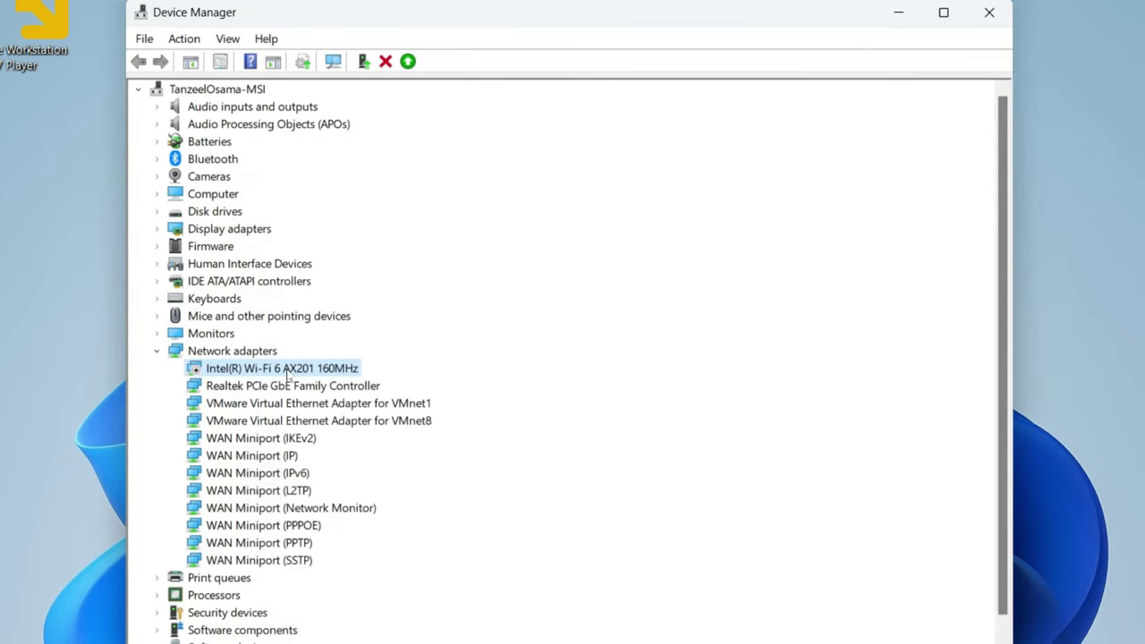
Enable the disabled Intel Wi-Fi 6 AX201 adapter and confirm Wi-Fi now appears in Quick Settings
right_click(288, 374)
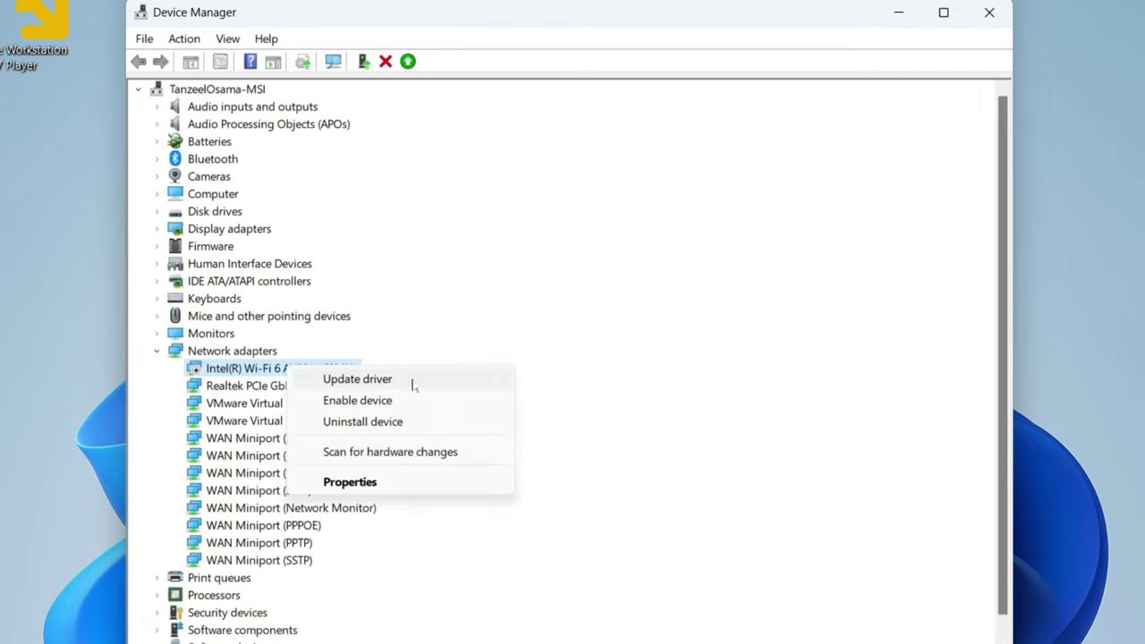
click(356, 404)
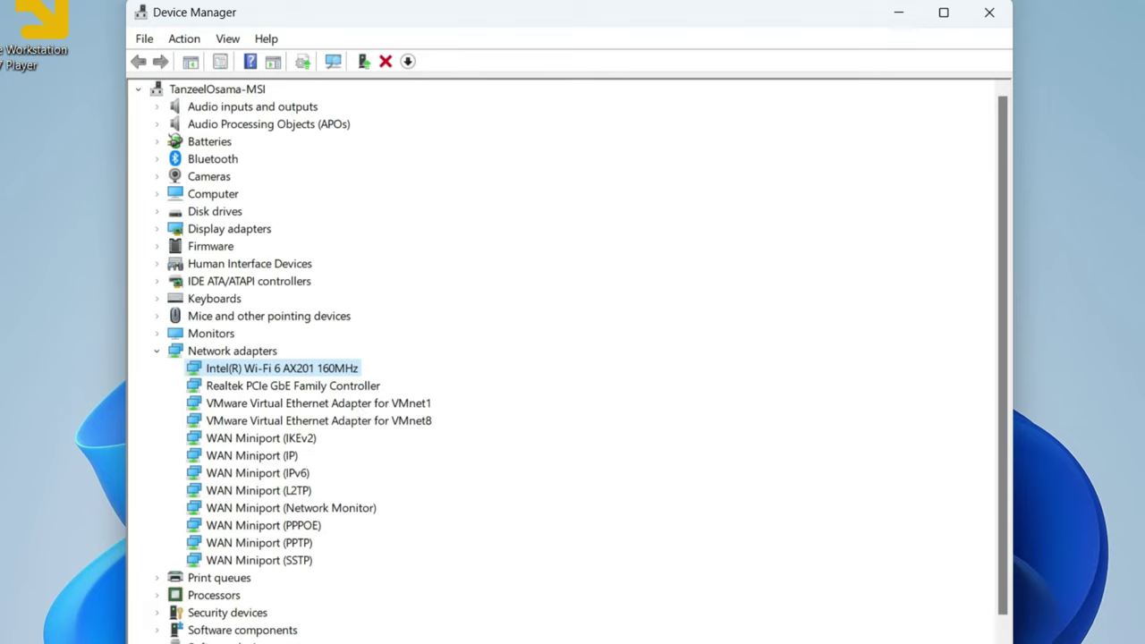
key(super+a)
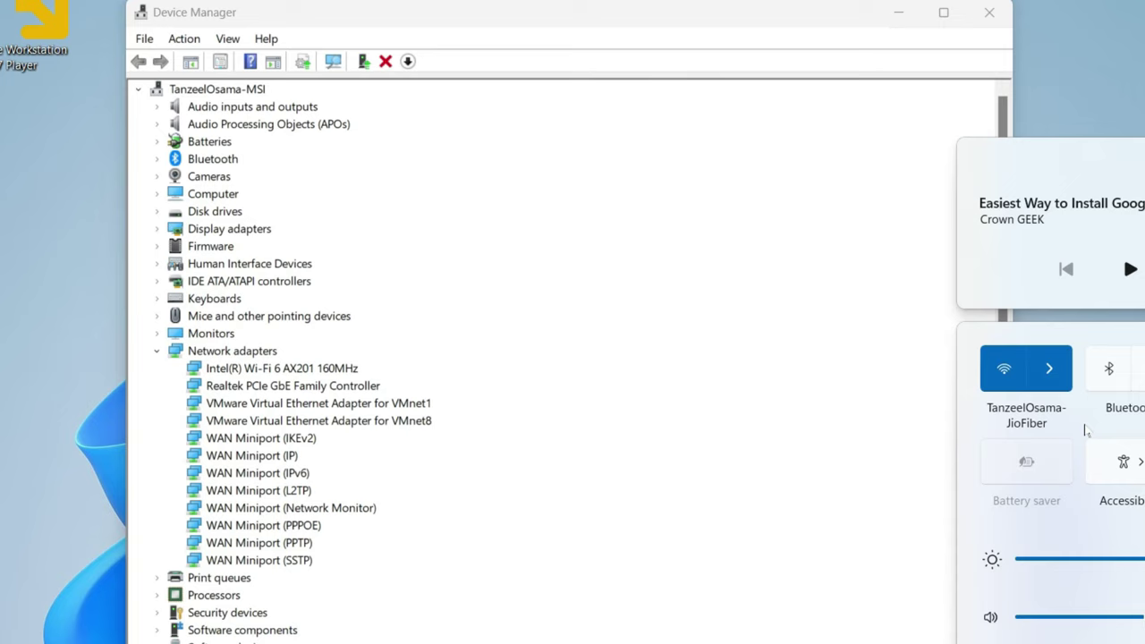
click(509, 363)
right_click(240, 372)
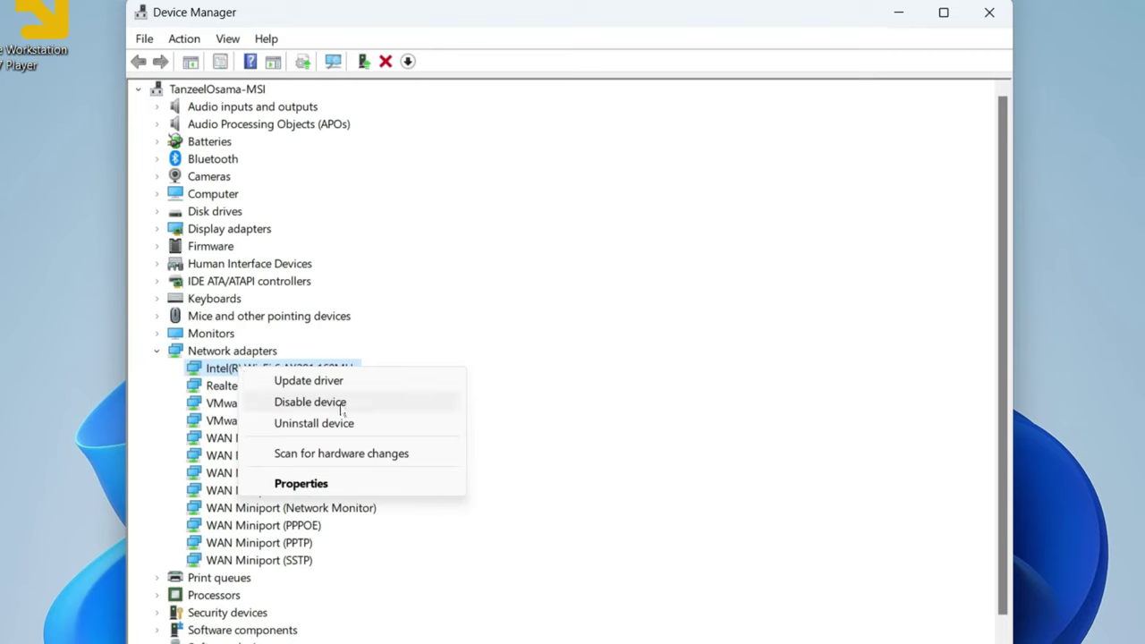
Choose Uninstall device for the Intel Wi-Fi 6 AX201 160MHz adapter
right_click(289, 367)
click(394, 420)
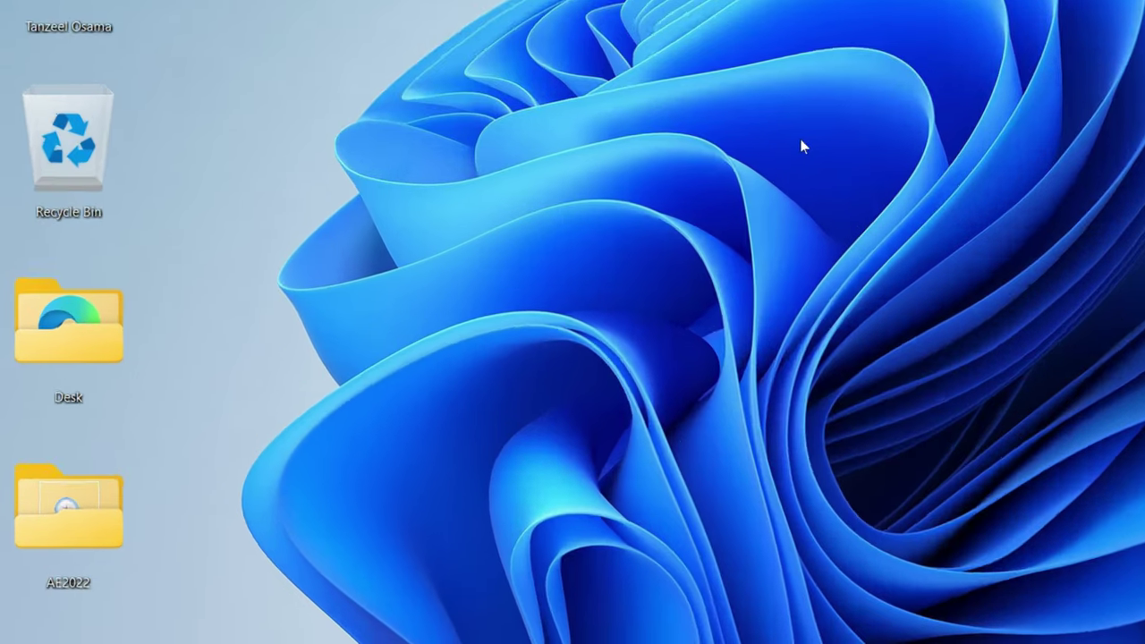
Launch services.msc, scroll to the bottom, and bring up the WLAN AutoConfig service's menu
key(super+r)
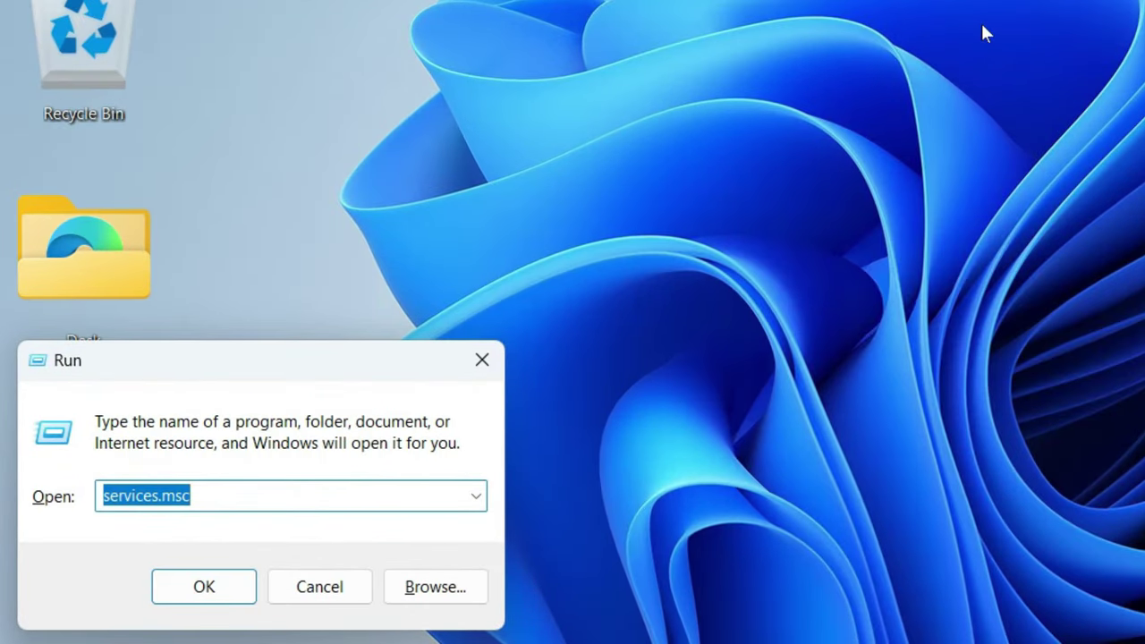
key(Return)
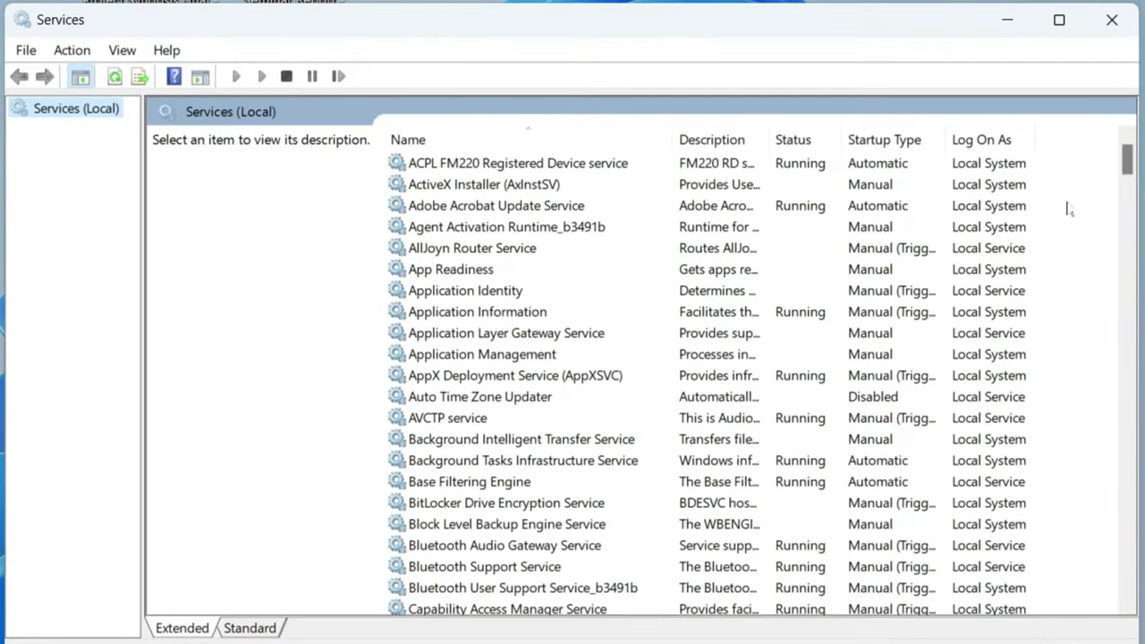
drag(1127, 159, 1115, 611)
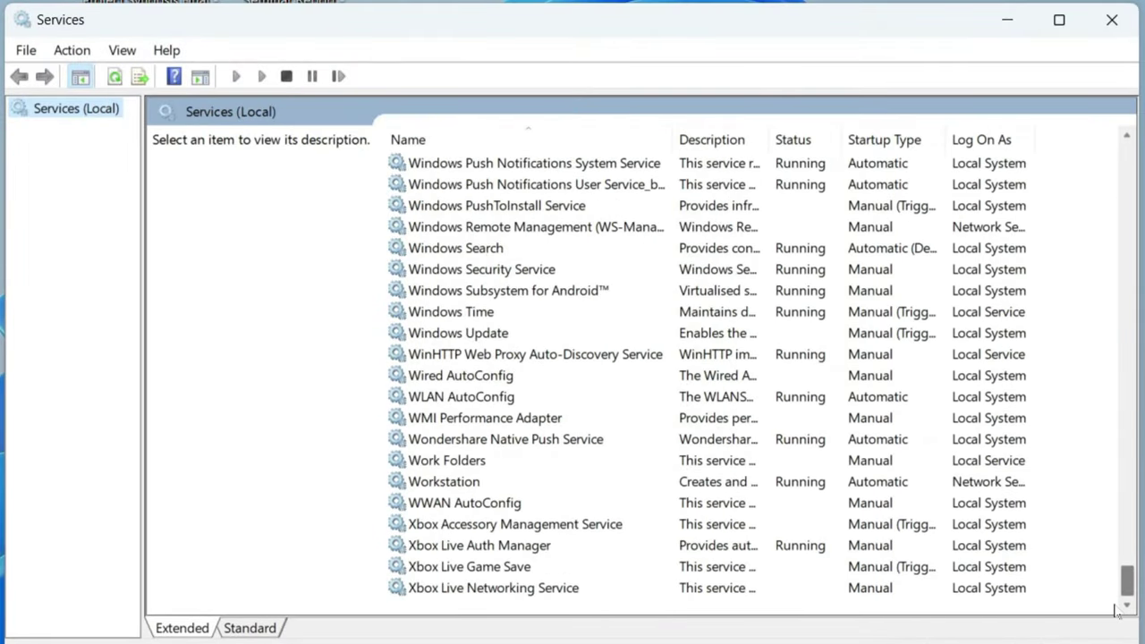
right_click(503, 404)
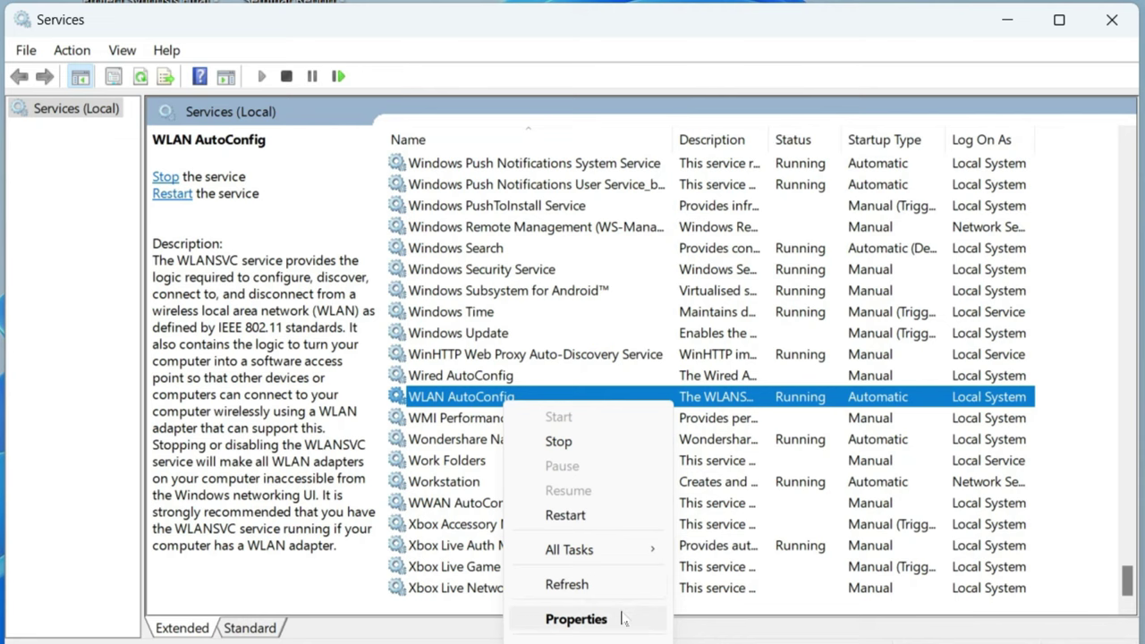
Set WLAN AutoConfig's startup type to Automatic, apply it, and close the Services console
click(621, 618)
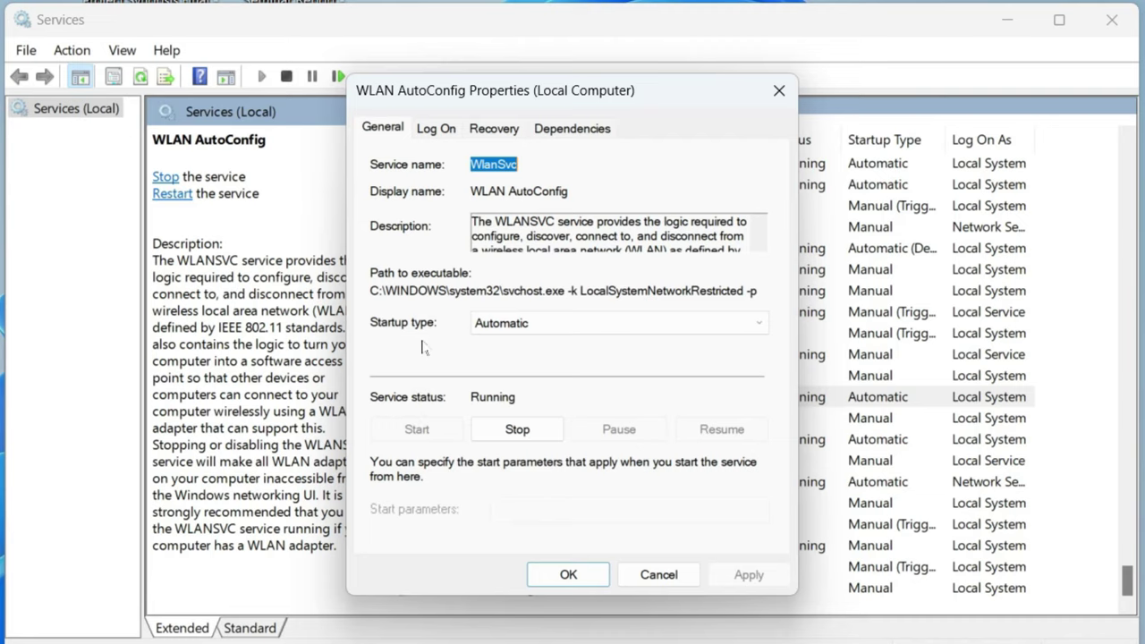
click(601, 328)
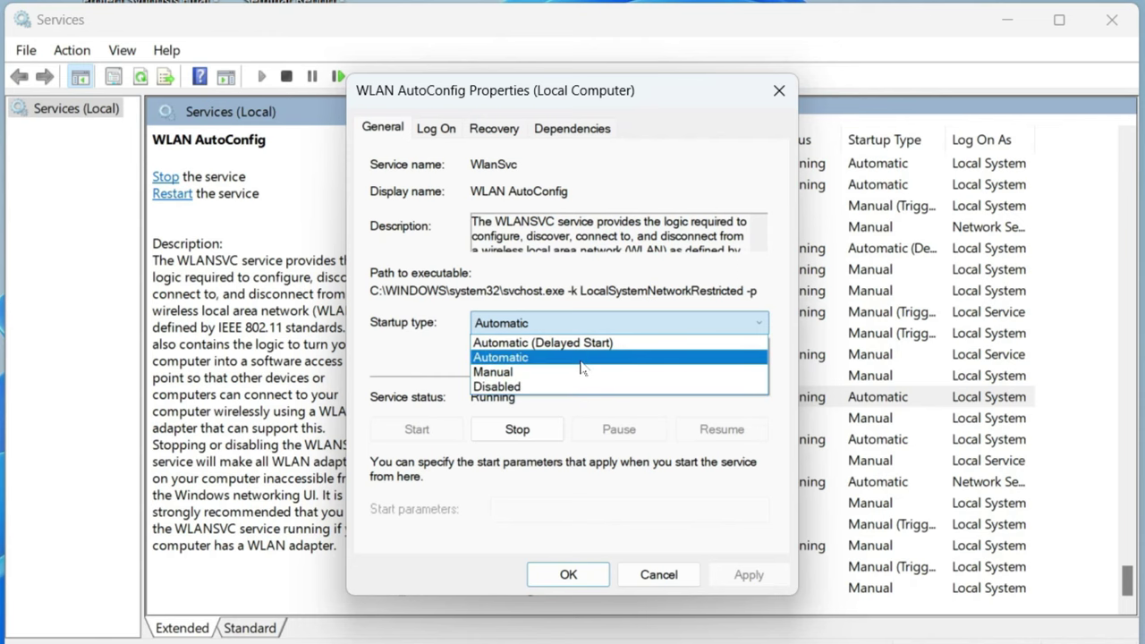
click(581, 358)
click(748, 574)
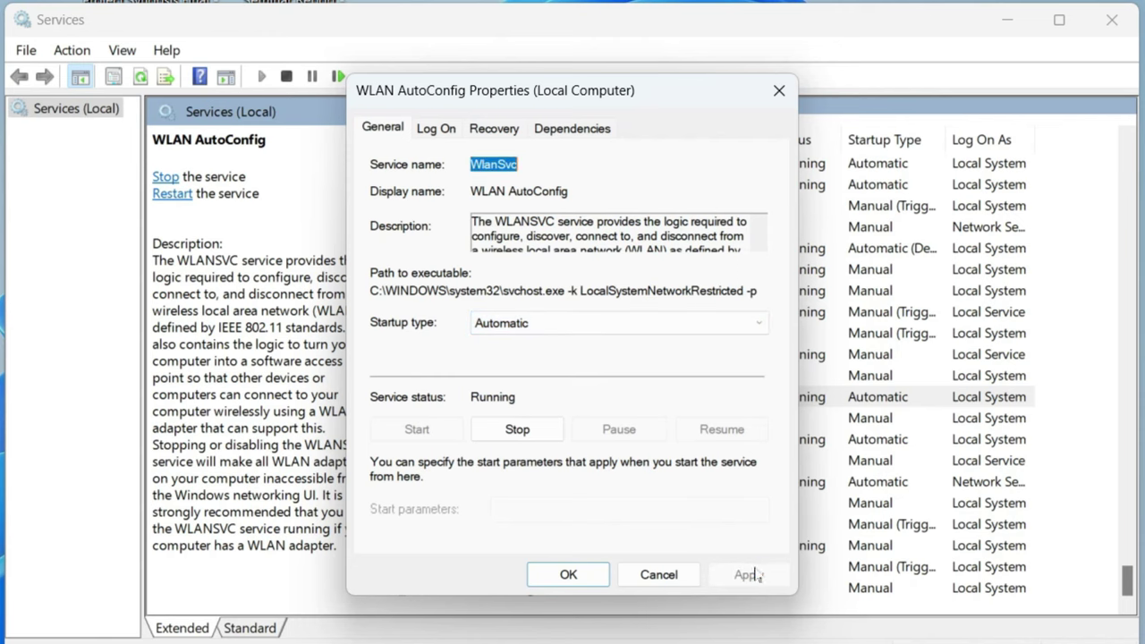
click(569, 574)
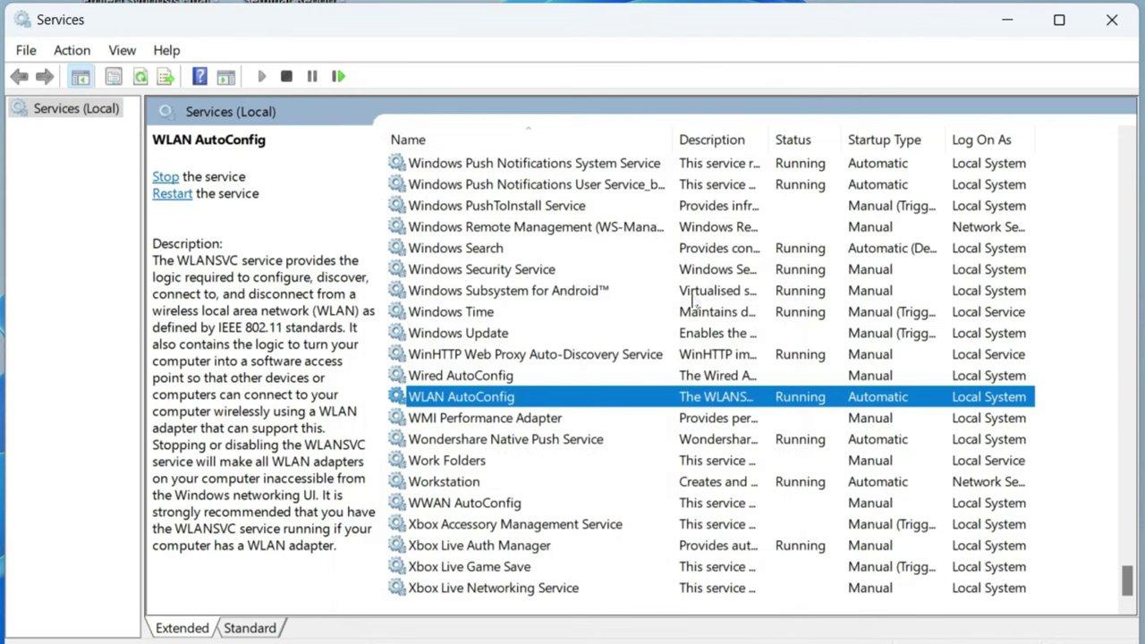
click(1112, 19)
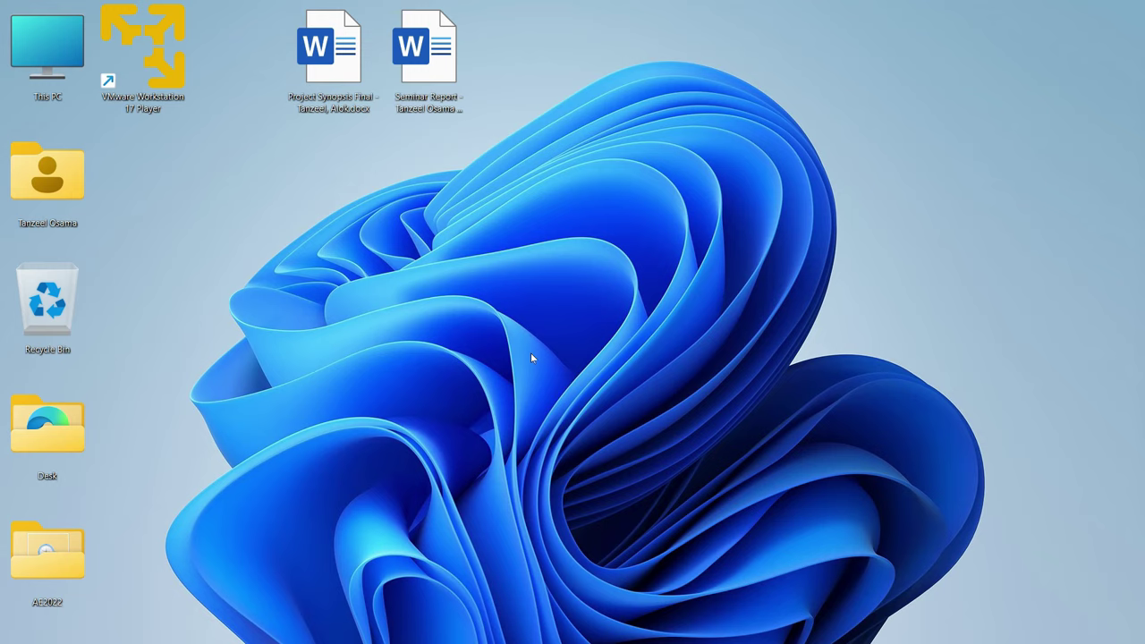
From the tray Wi-Fi icon's network settings, go to Advanced network settings › Network reset
mouse_move(984, 642)
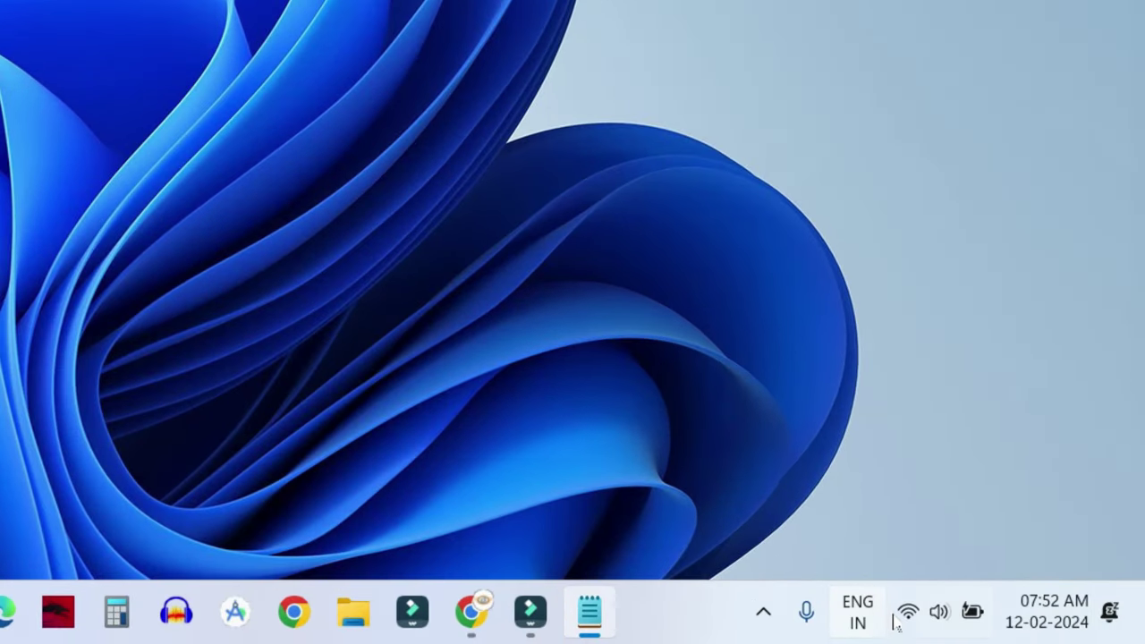
right_click(1010, 630)
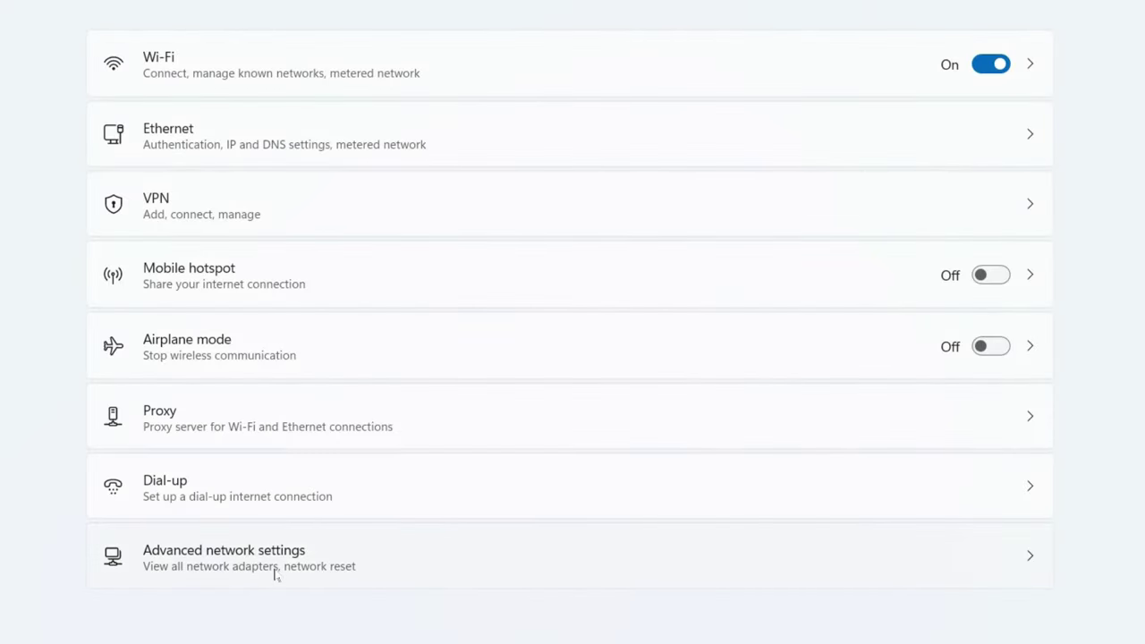
click(276, 563)
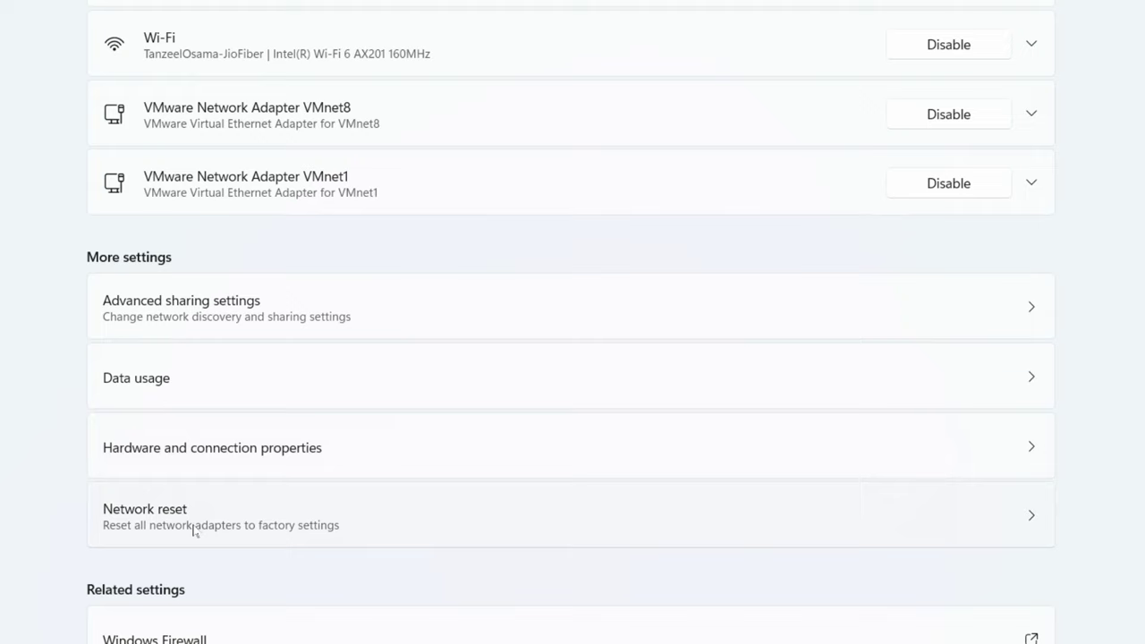
click(247, 525)
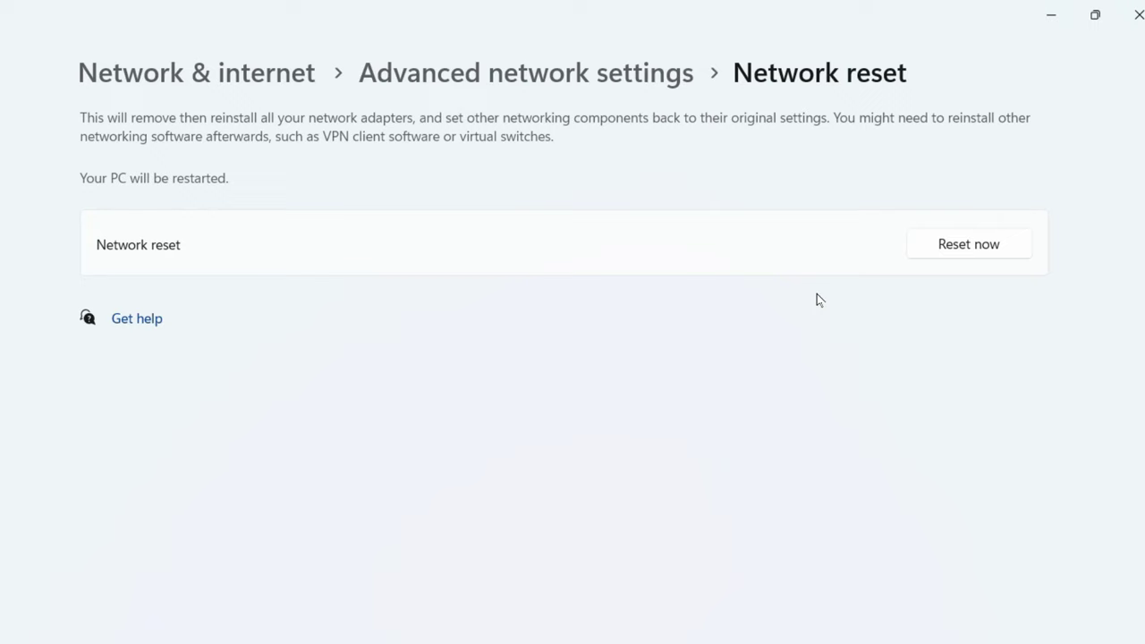
Choose Reset now on the Network reset page to reset every network adapter
click(989, 248)
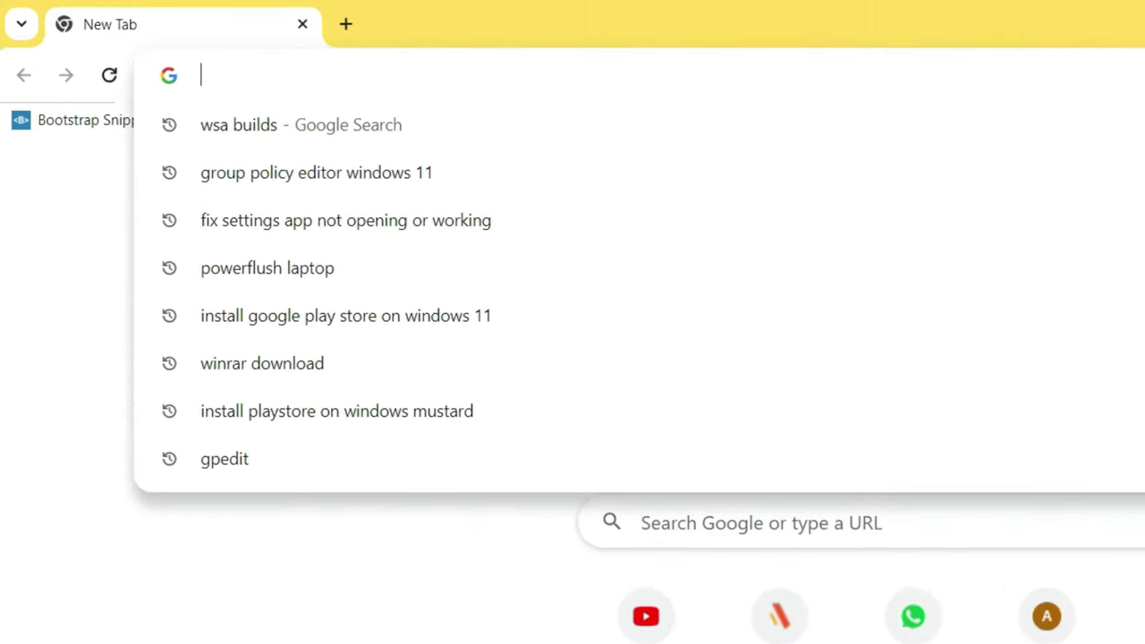
Search 'msi gl65 leopard drivers' and open the GL65 Leopard 10SEK - MSI support page
text(m)
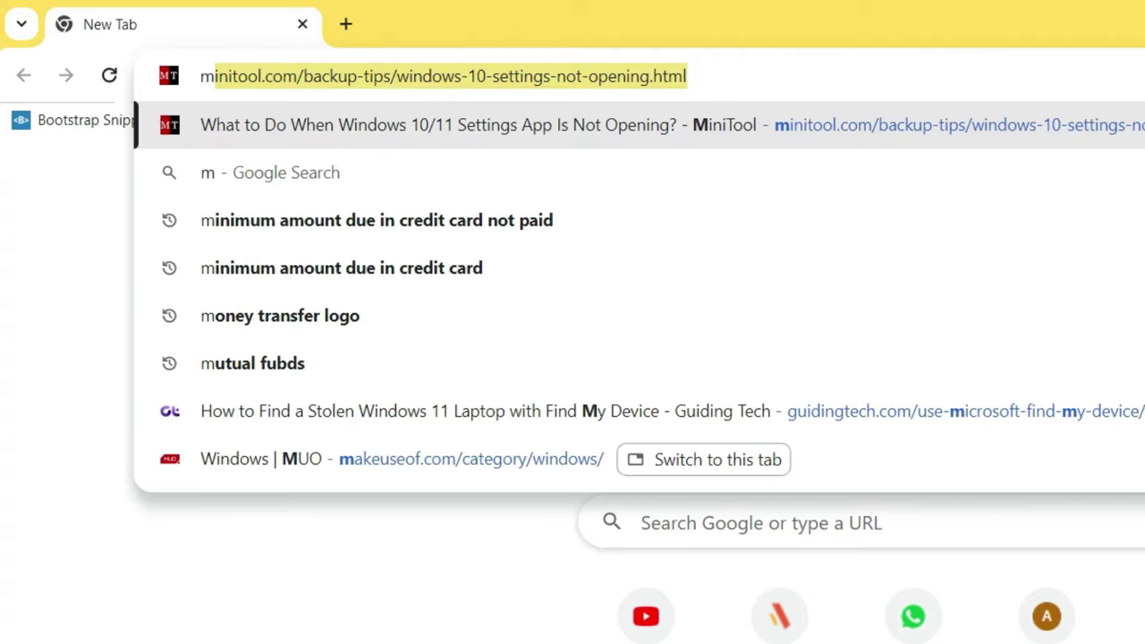
text(si gl)
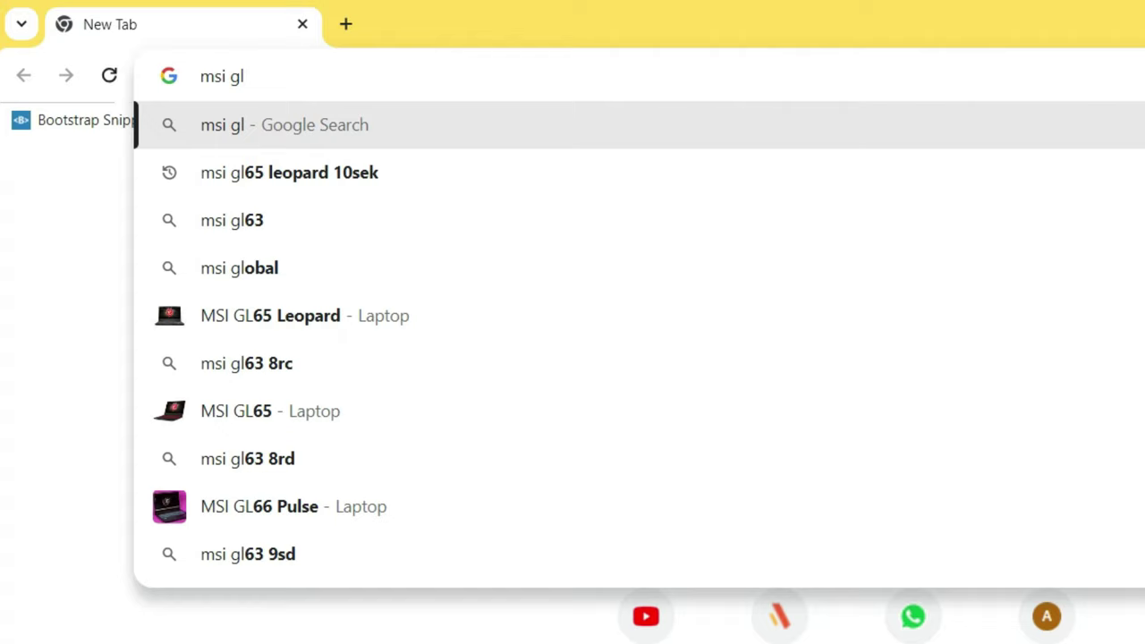
text(65 leopard)
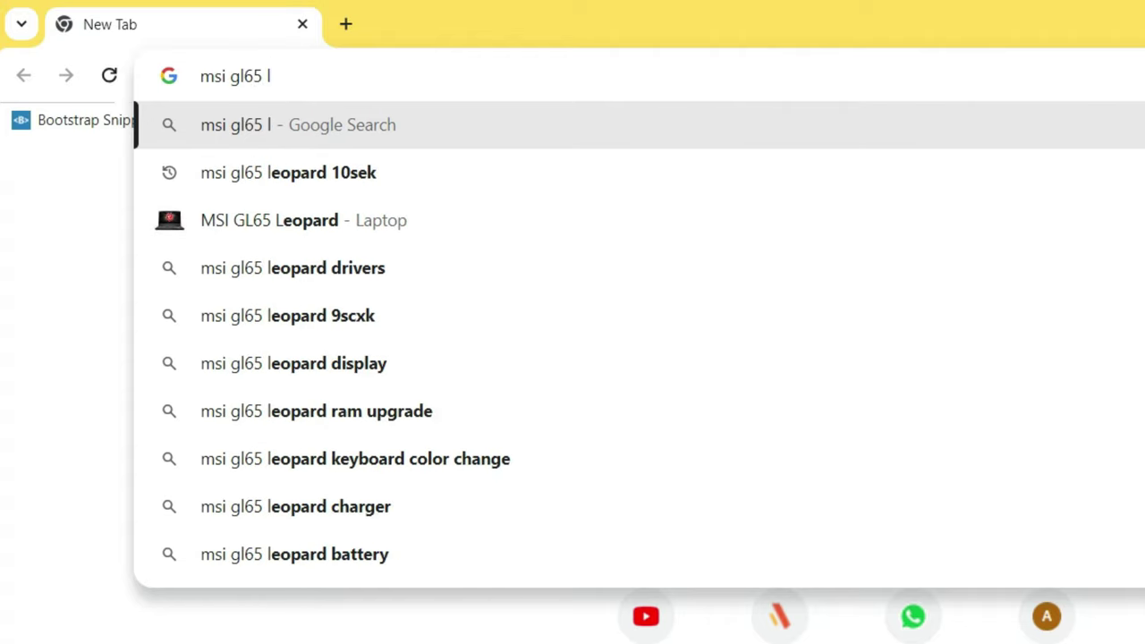
text( d)
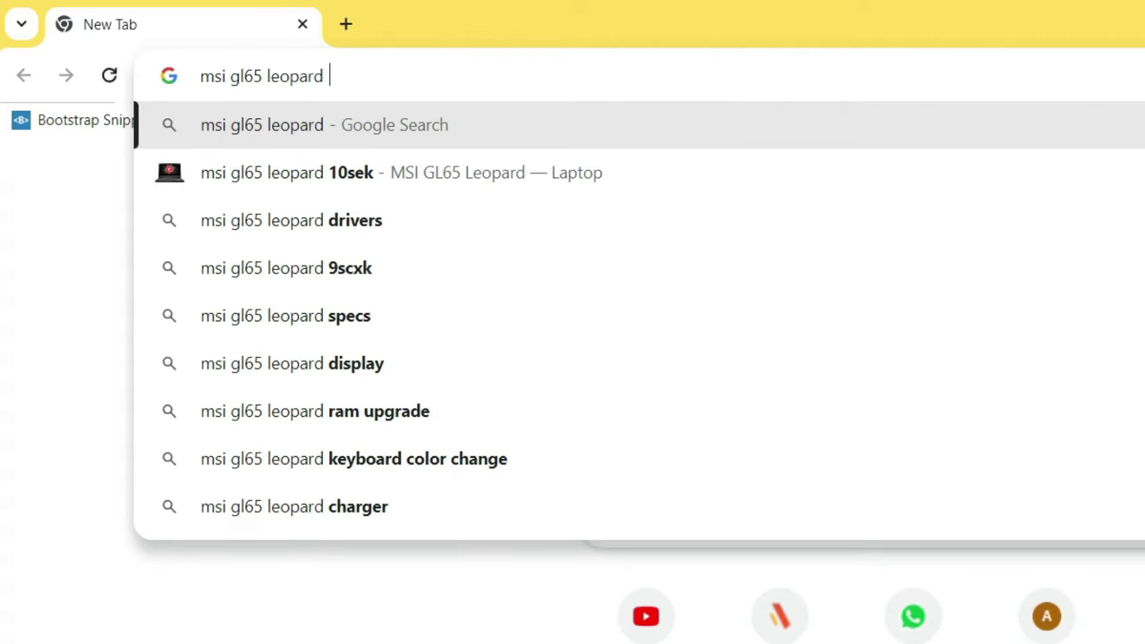
text(ivers)
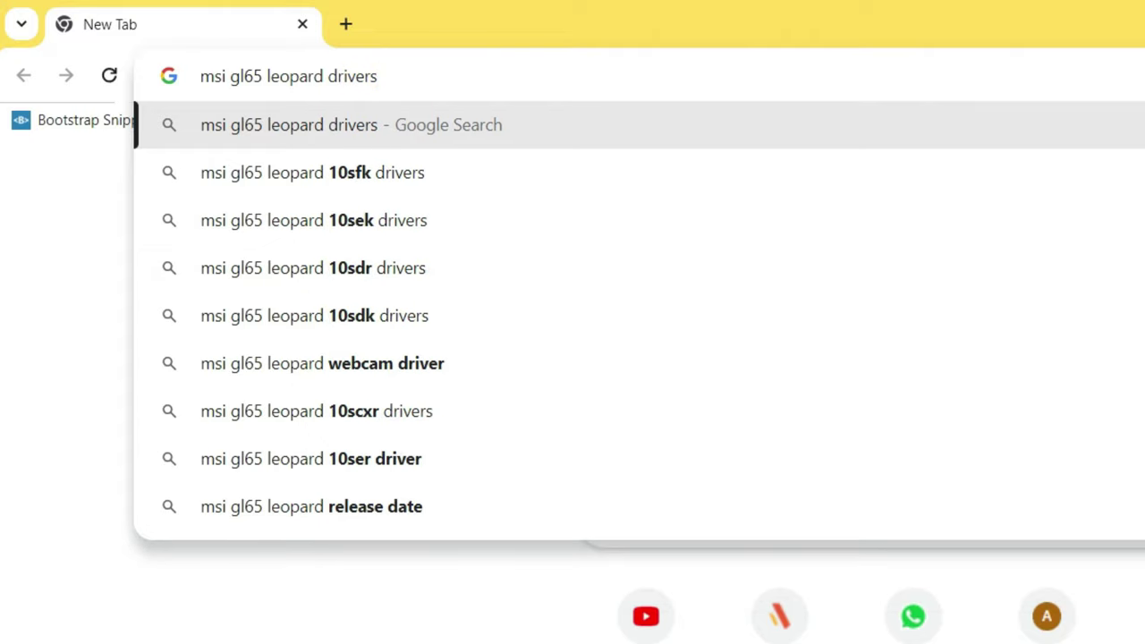
key(Return)
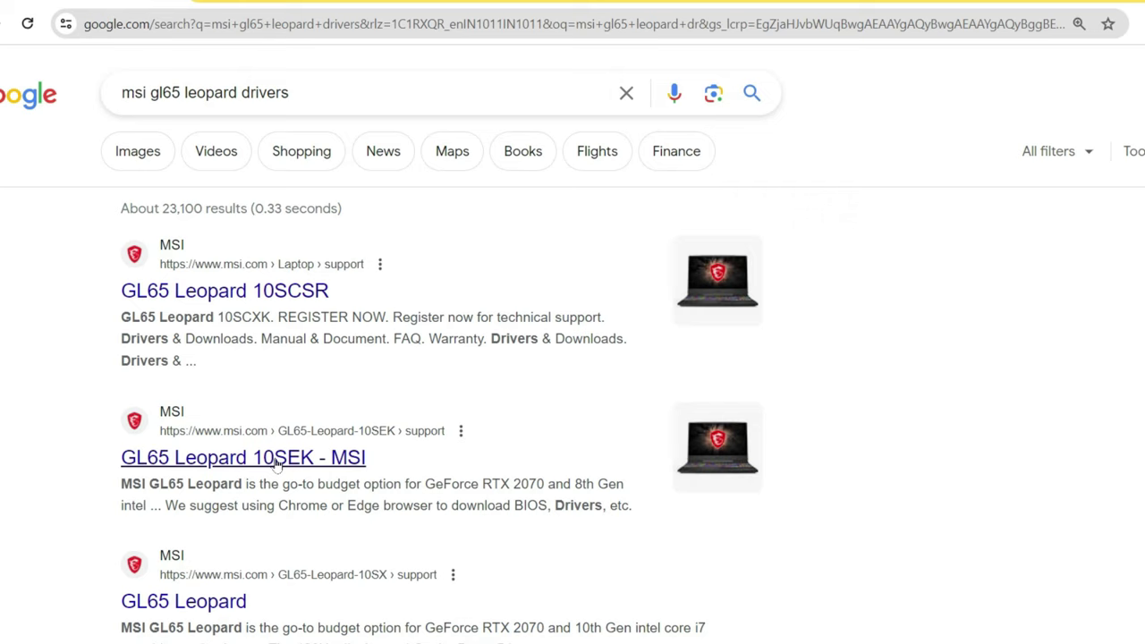
click(188, 459)
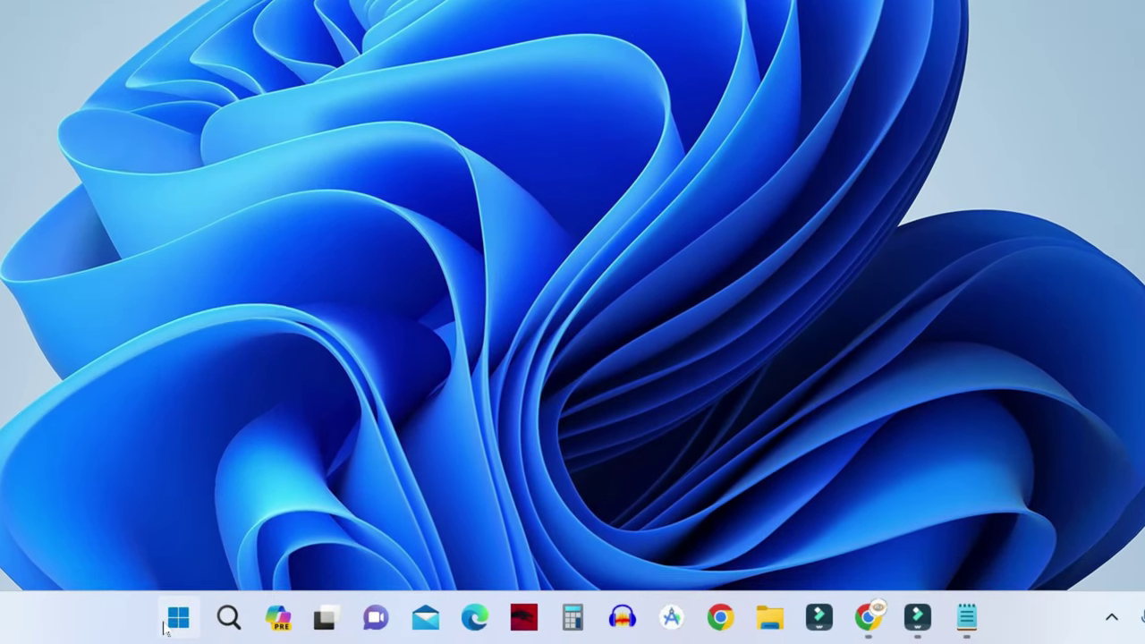
Run Check for updates on the Windows Update page in Settings
right_click(292, 629)
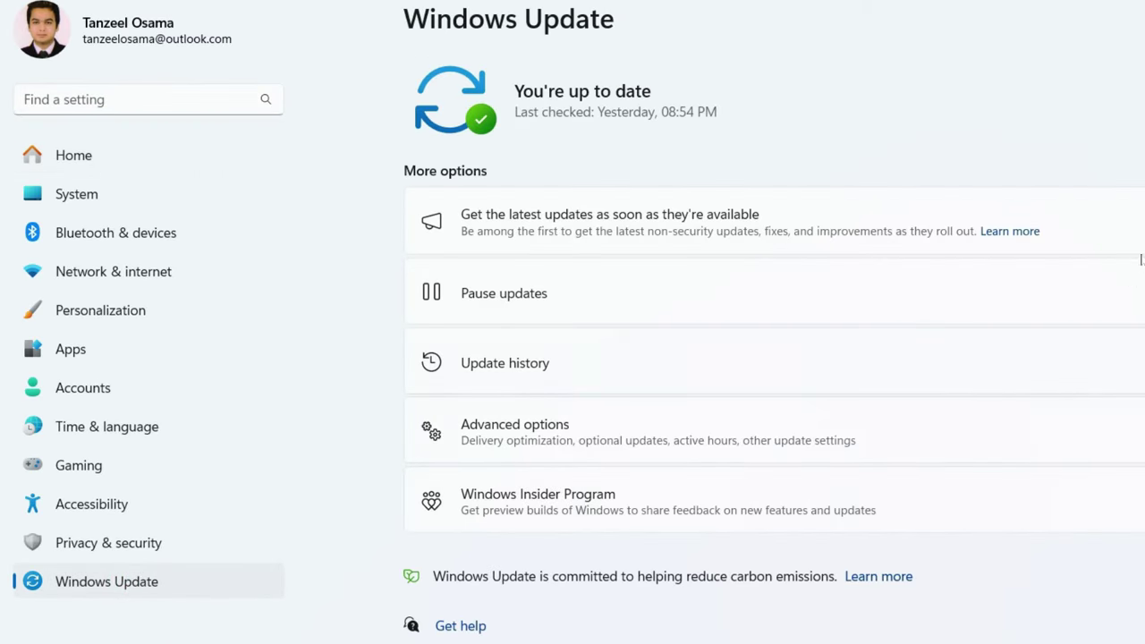
click(1043, 143)
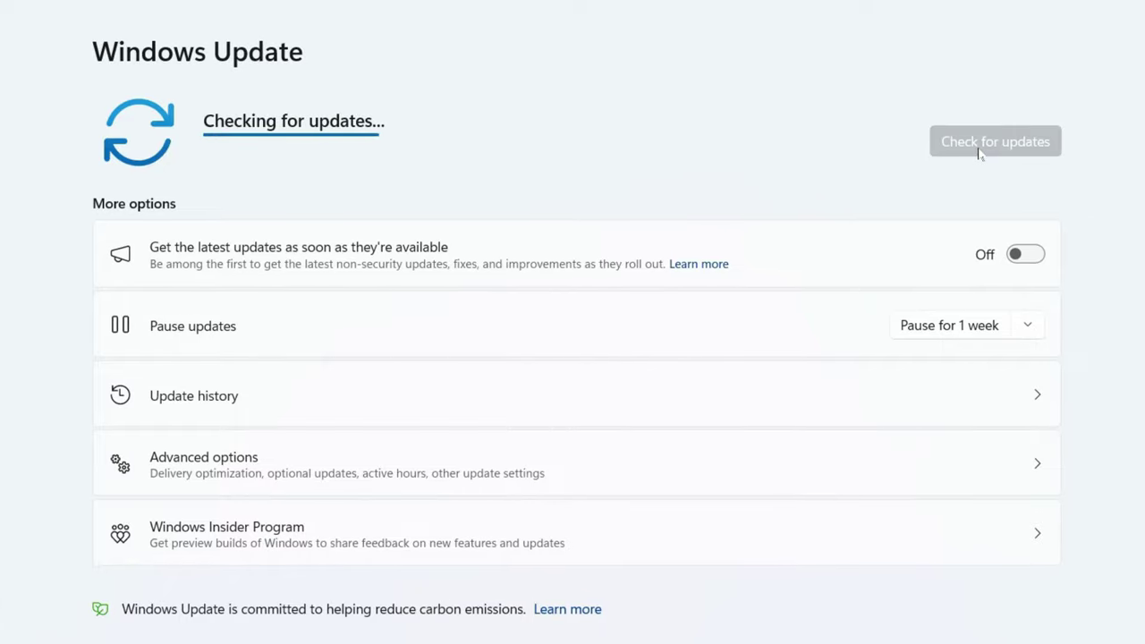